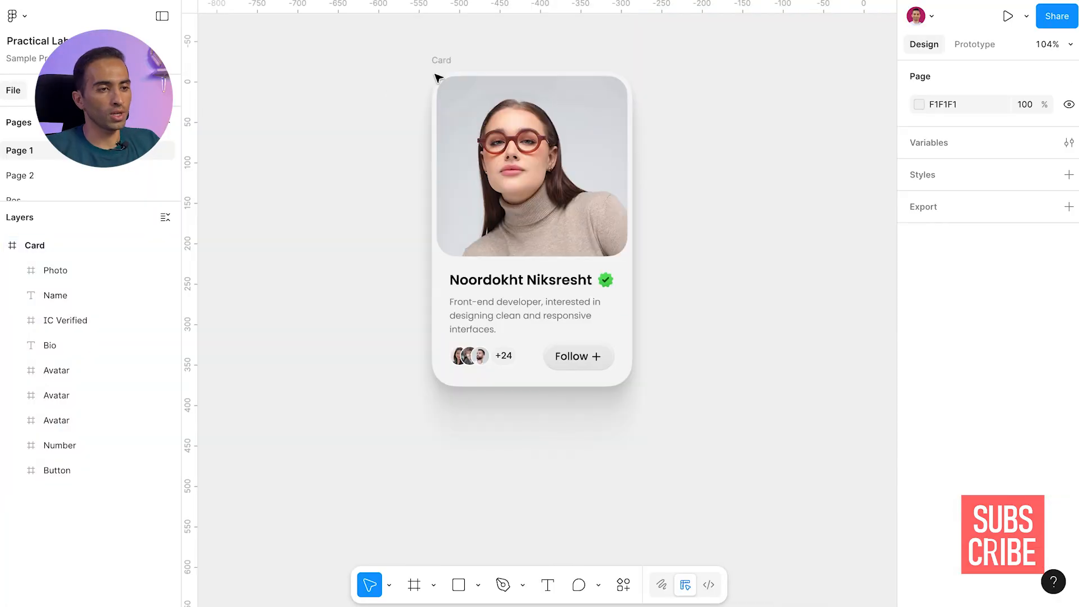
Examine which card elements belong together by selecting the name, the verified badge and the bio text
{"action": "left_click", "coordinate": [441, 60]}
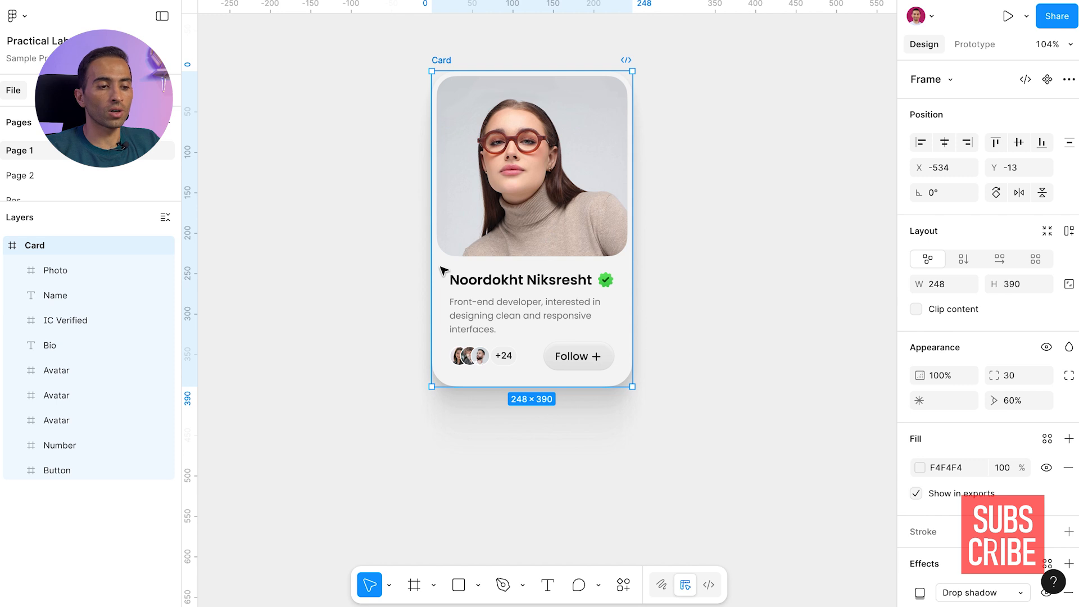
{"action": "left_click", "coordinate": [526, 275]}
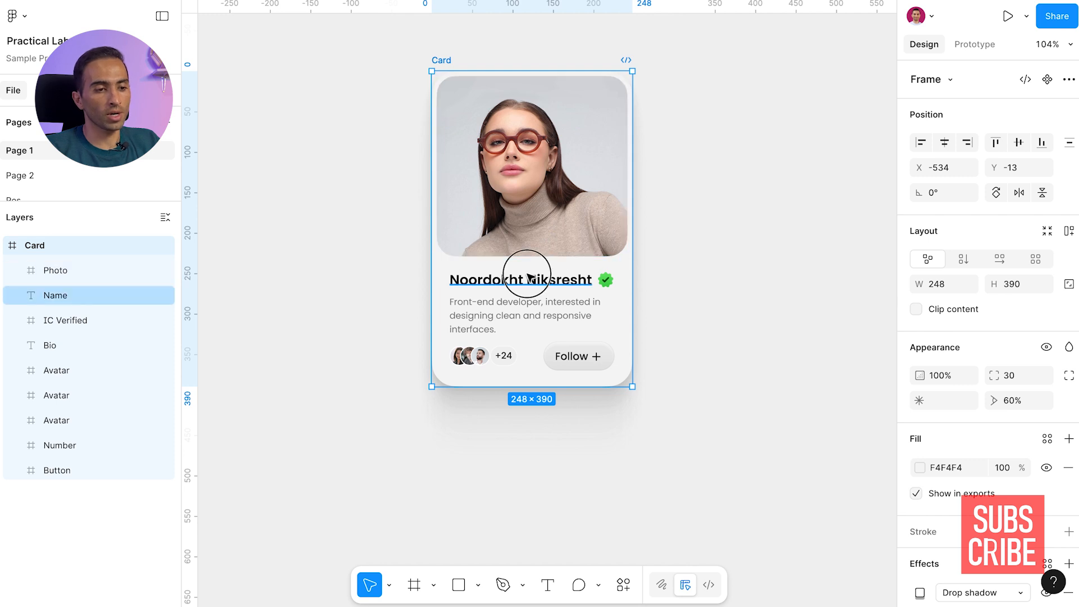
{"action": "left_click", "coordinate": [621, 285], "text": "shift"}
{"action": "left_click", "coordinate": [470, 304], "text": "shift"}
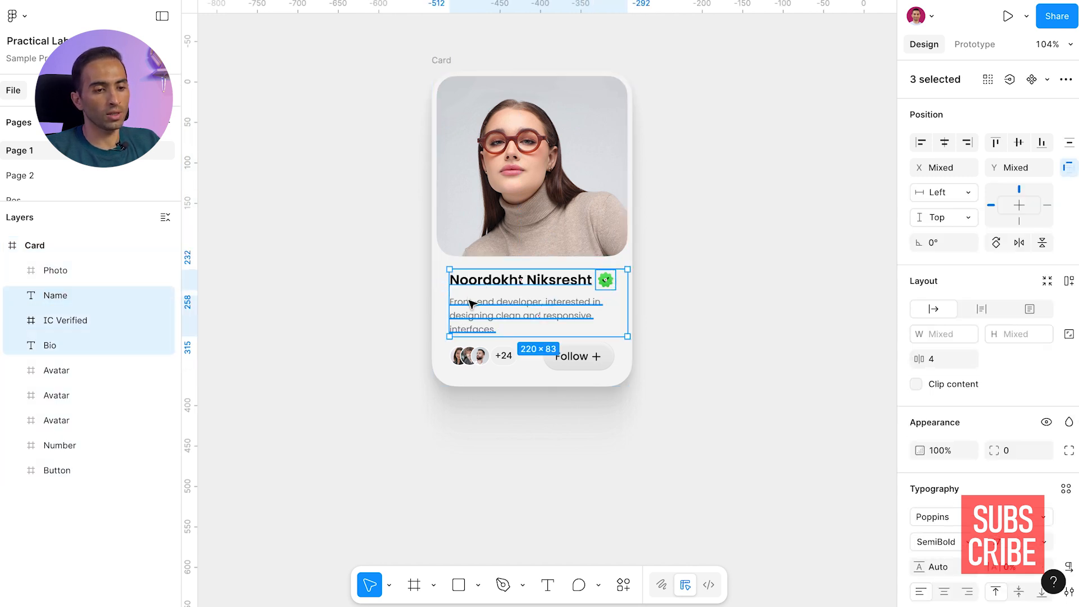
{"action": "left_click", "coordinate": [368, 302]}
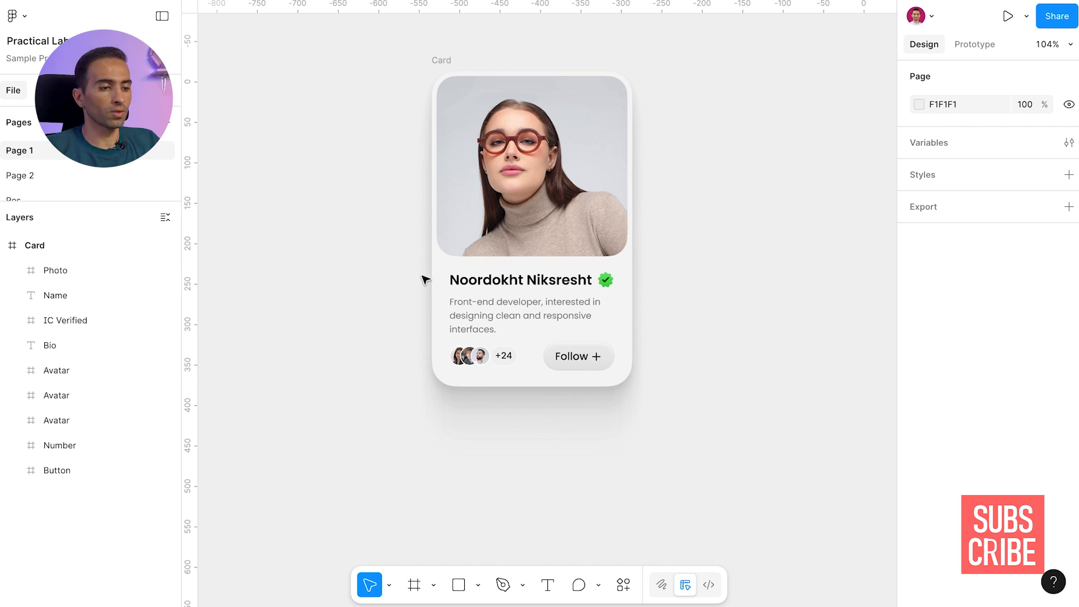
{"action": "left_click", "coordinate": [567, 280]}
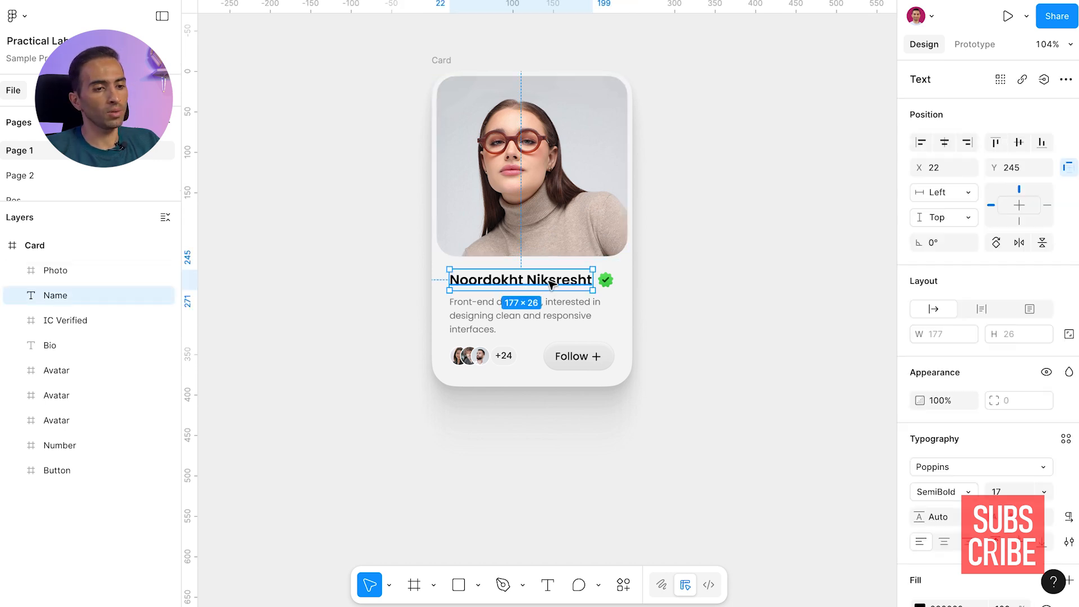
{"action": "left_click", "coordinate": [607, 280], "text": "shift"}
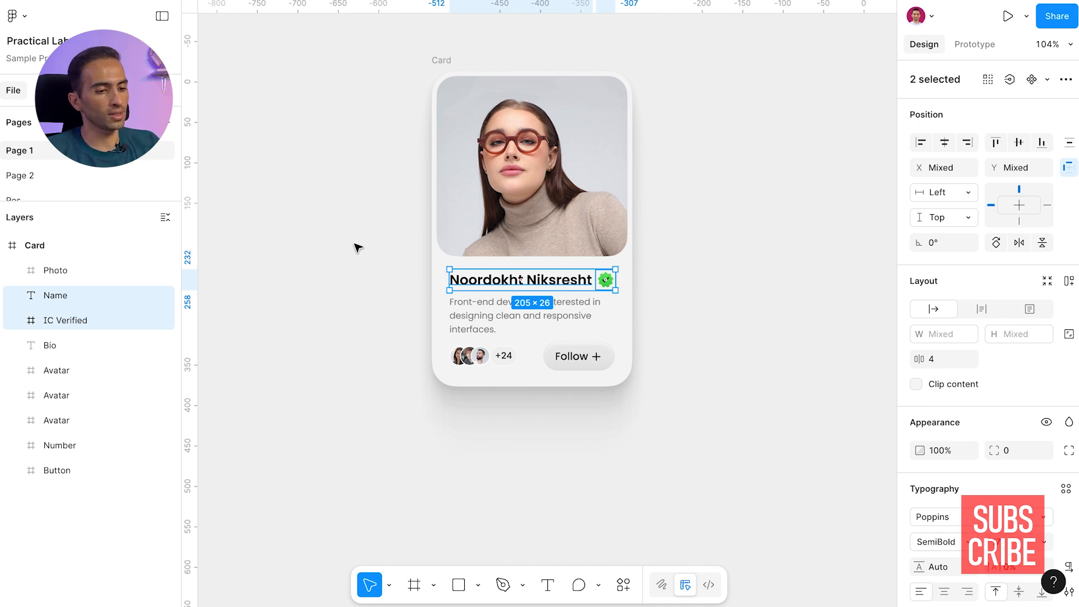
Draw a rectangle of about 147 × 33 beside the card, with no fill and a 2 px FF0000 stroke
{"action": "key", "text": "r"}
{"action": "left_click_drag", "start_coordinate": [291, 229], "coordinate": [411, 255]}
{"action": "key", "text": "shift+x"}
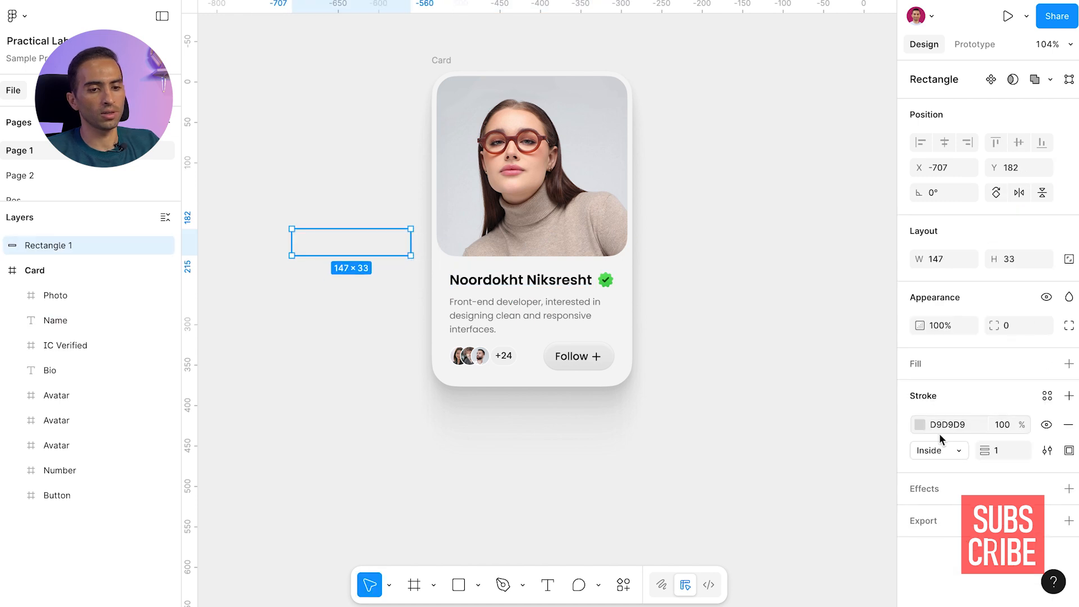
{"action": "left_click", "coordinate": [919, 424]}
{"action": "left_click_drag", "start_coordinate": [826, 300], "coordinate": [935, 234]}
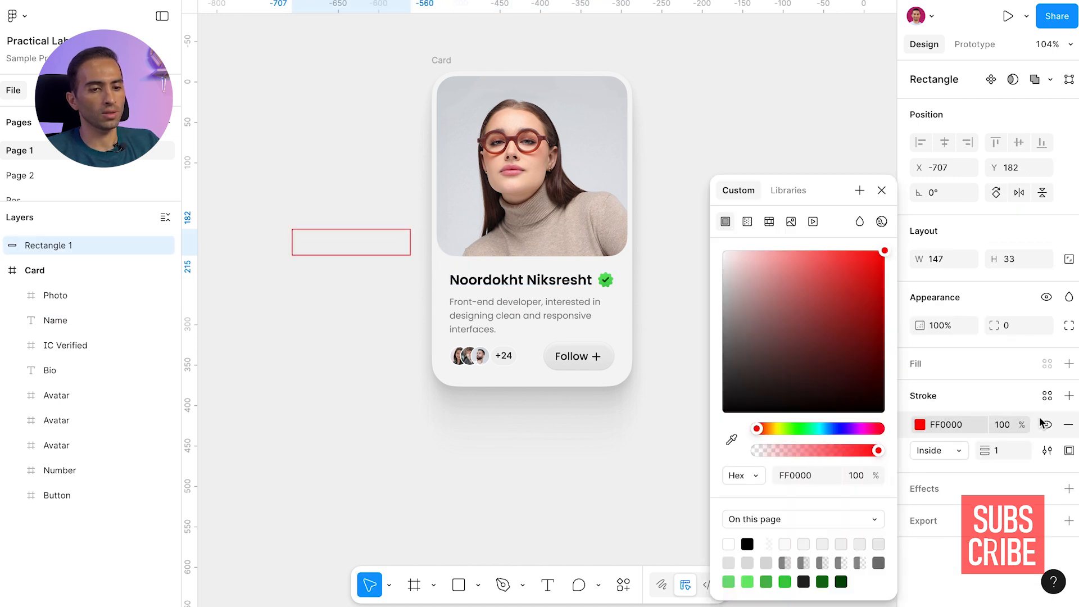
{"action": "left_click", "coordinate": [999, 451]}
{"action": "key", "text": "Up"}
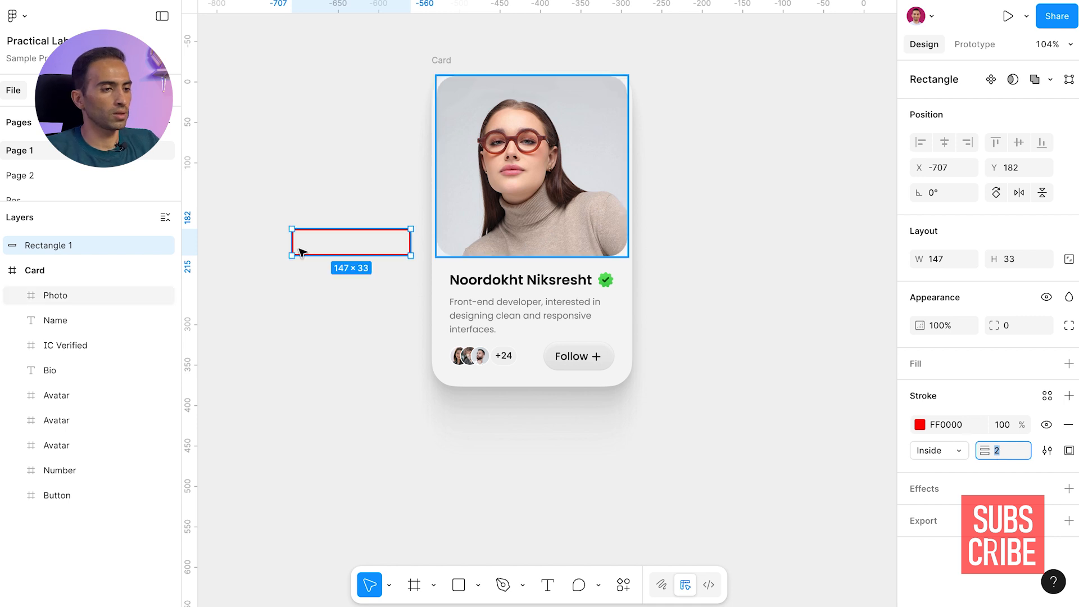
Lock the Card frame and fit the red rectangle around the name and verified badge, about 215 × 27
{"action": "left_click", "coordinate": [453, 161]}
{"action": "left_click", "coordinate": [396, 175]}
{"action": "left_click_drag", "start_coordinate": [361, 254], "coordinate": [571, 269]}
{"action": "left_click", "coordinate": [448, 60]}
{"action": "left_click", "coordinate": [149, 270]}
{"action": "left_click", "coordinate": [313, 264]}
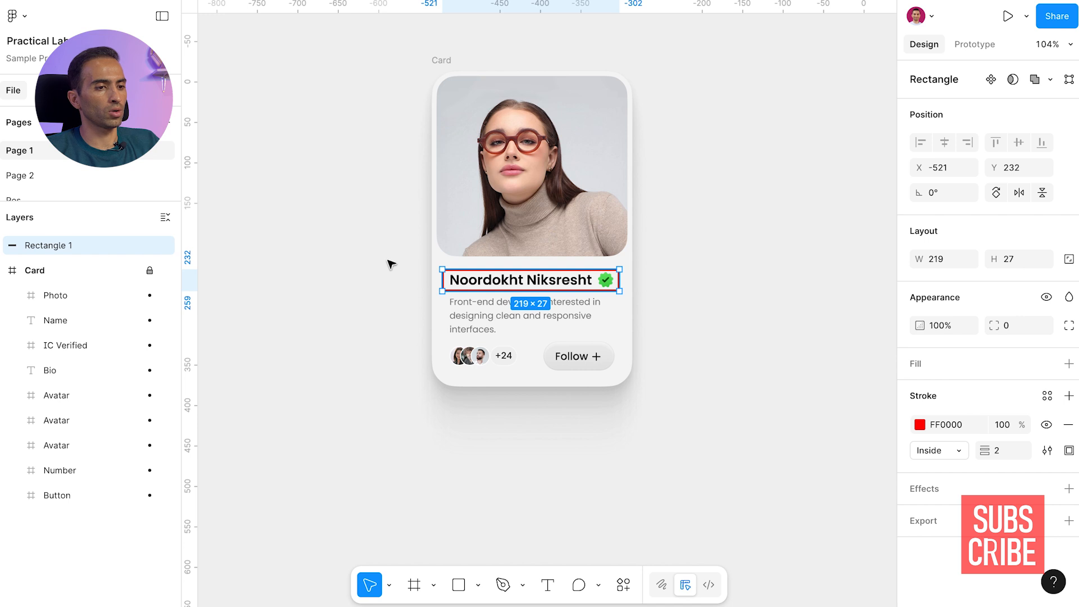
{"action": "left_click_drag", "start_coordinate": [442, 280], "coordinate": [445, 280]}
Add red outline copies around the three avatars, about 56 × 27, and around the avatars with the +24 counter, about 102 × 37
{"action": "left_click_drag", "start_coordinate": [586, 284], "coordinate": [460, 356]}
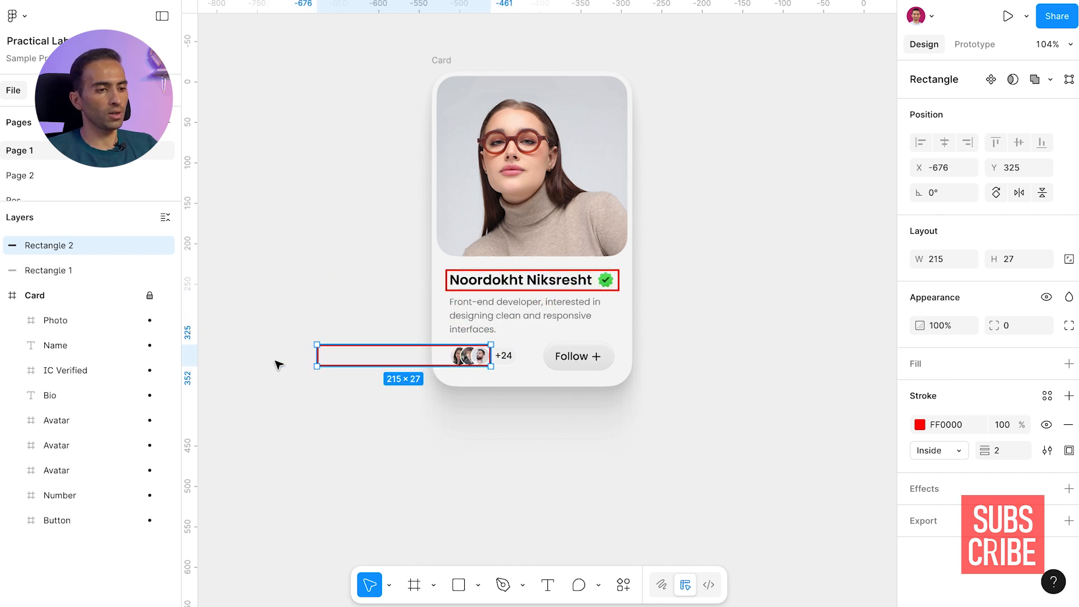
{"action": "left_click_drag", "start_coordinate": [314, 356], "coordinate": [448, 353]}
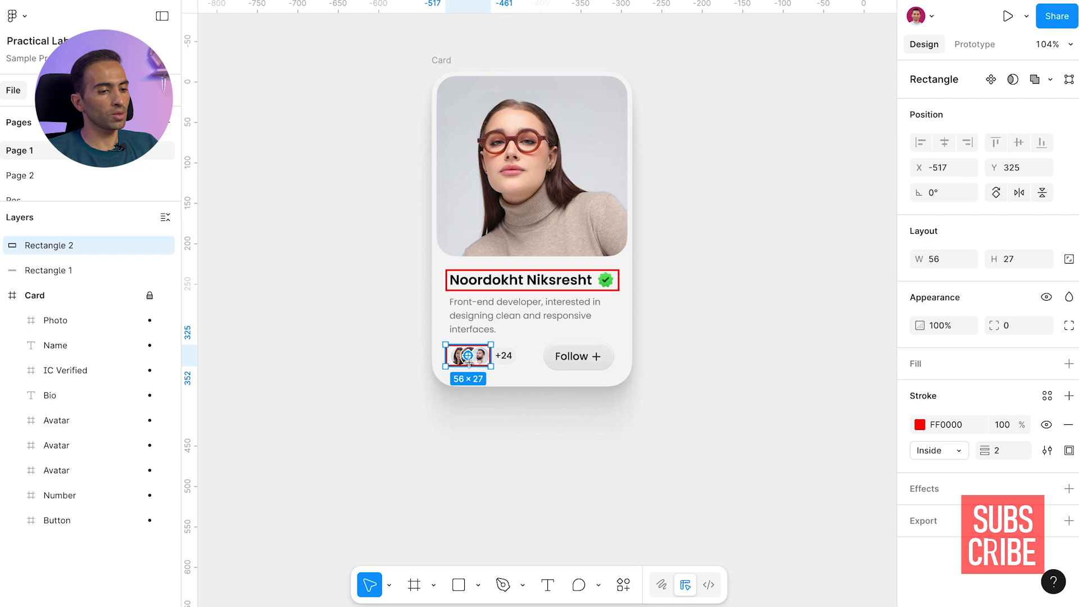
{"action": "left_click_drag", "start_coordinate": [450, 355], "coordinate": [523, 371]}
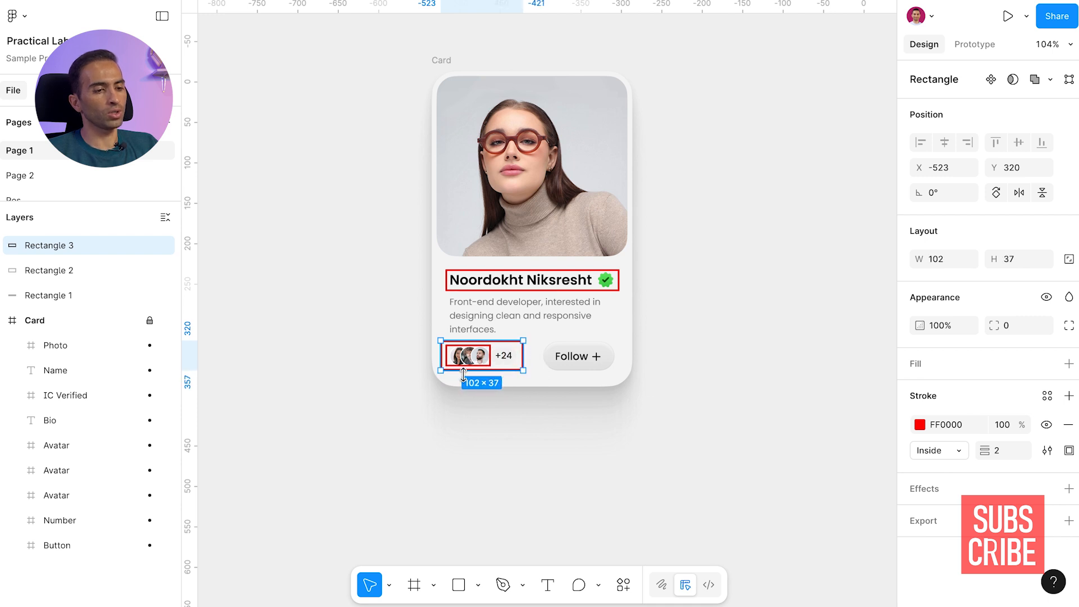
{"action": "left_click", "coordinate": [465, 360]}
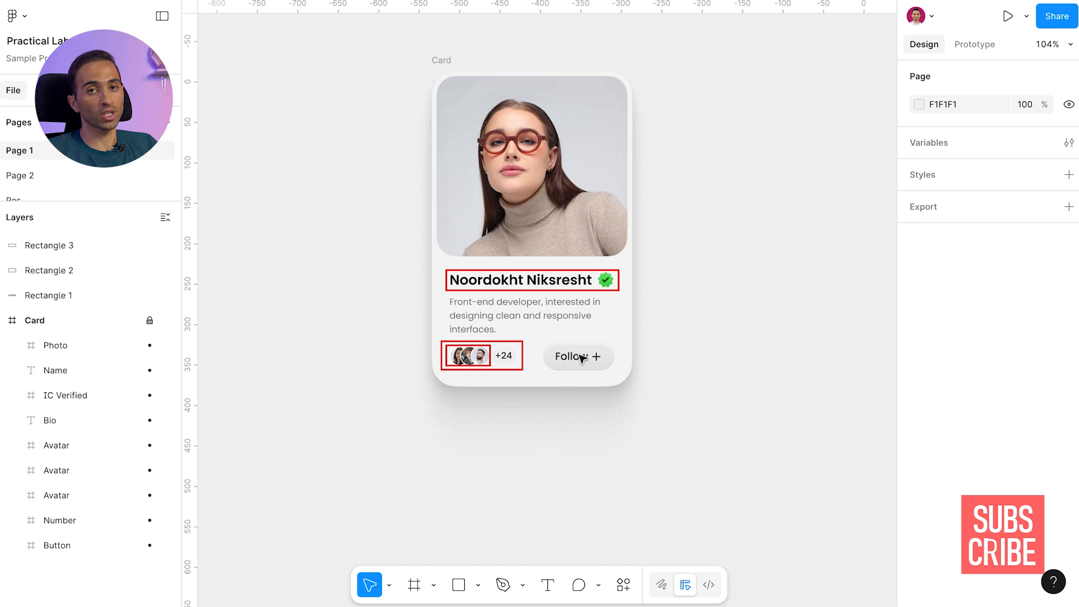
Add red outline copies around the Follow button, about 94 × 37, and around the avatar and button row, about 232 × 49
{"action": "left_click_drag", "start_coordinate": [489, 351], "coordinate": [615, 371]}
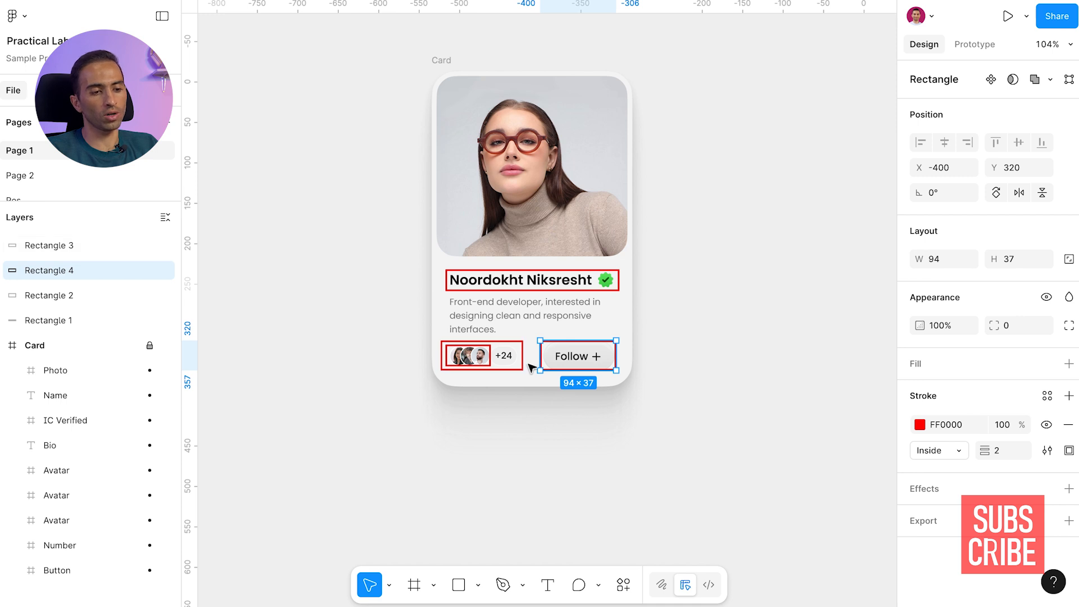
{"action": "left_click_drag", "start_coordinate": [525, 359], "coordinate": [619, 375], "text": "alt"}
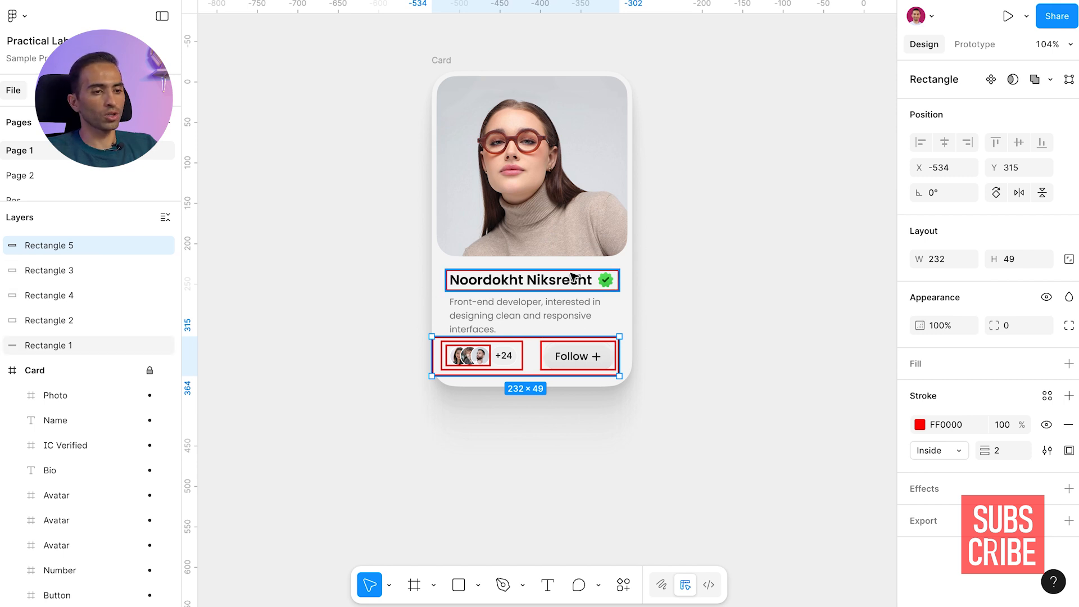
Outline the whole section below the photo, about 242 × 158, and narrow the avatar and button row's outline to about 227
{"action": "left_click_drag", "start_coordinate": [570, 273], "coordinate": [628, 386]}
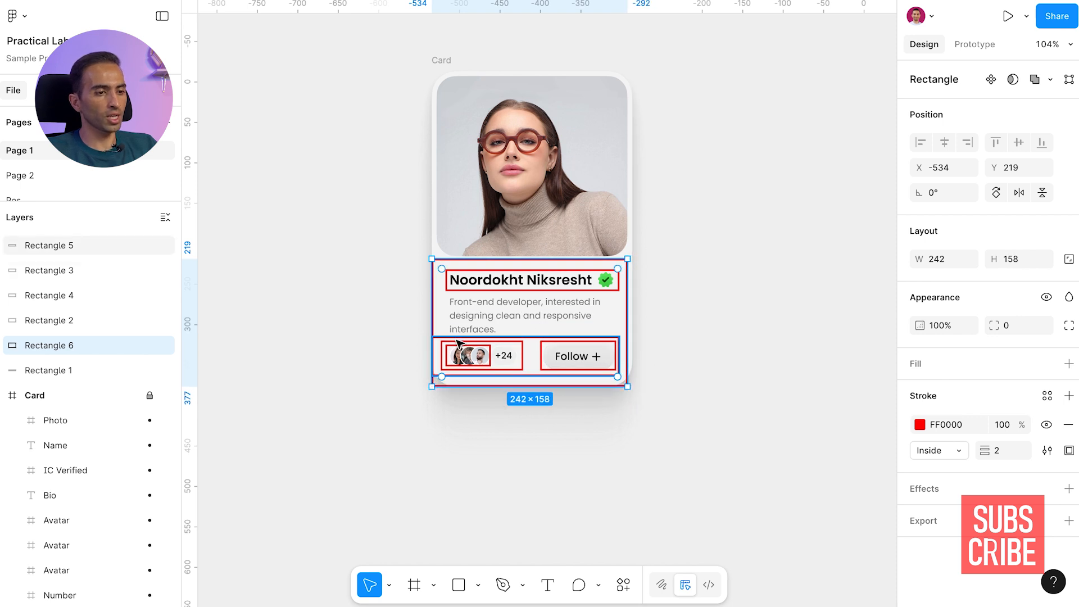
{"action": "left_click", "coordinate": [433, 339]}
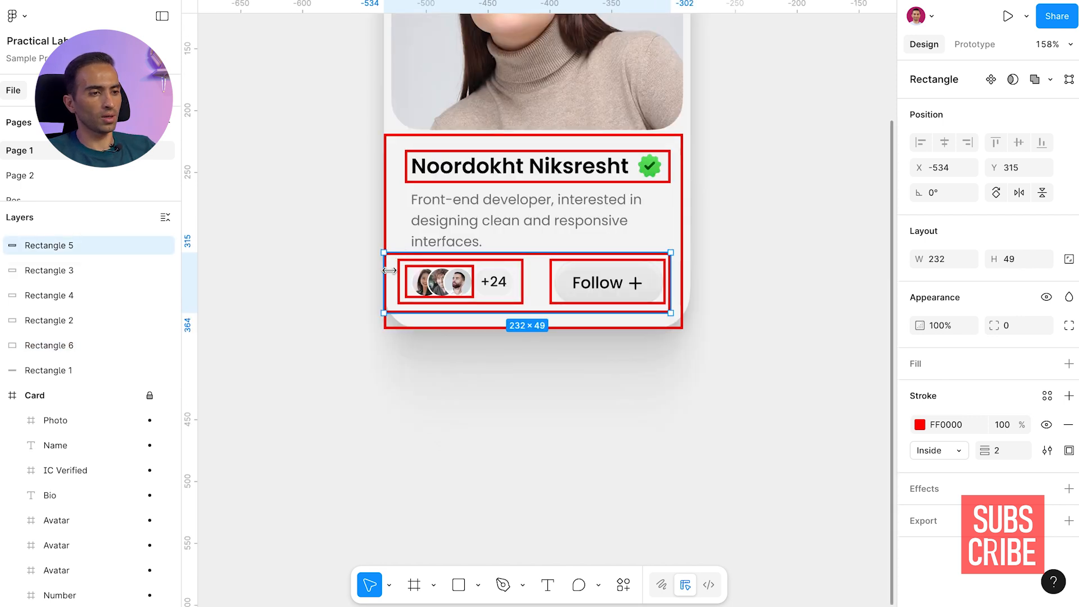
{"action": "scroll", "coordinate": [388, 270], "scroll_direction": "up", "scroll_amount": 5}
{"action": "scroll", "coordinate": [391, 274], "scroll_direction": "up", "scroll_amount": 3}
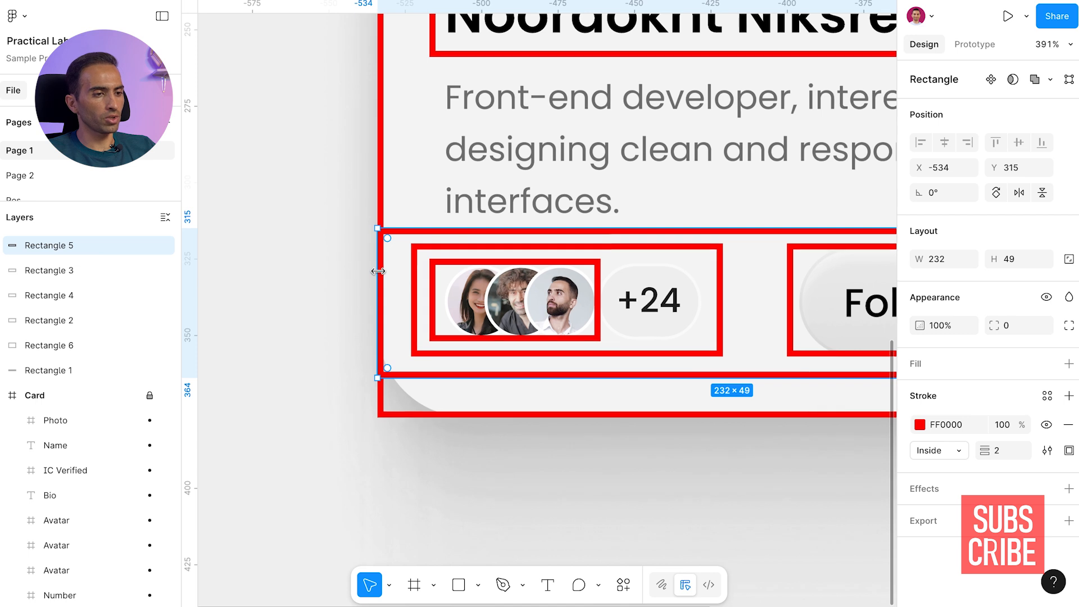
{"action": "left_click_drag", "start_coordinate": [382, 268], "coordinate": [394, 272]}
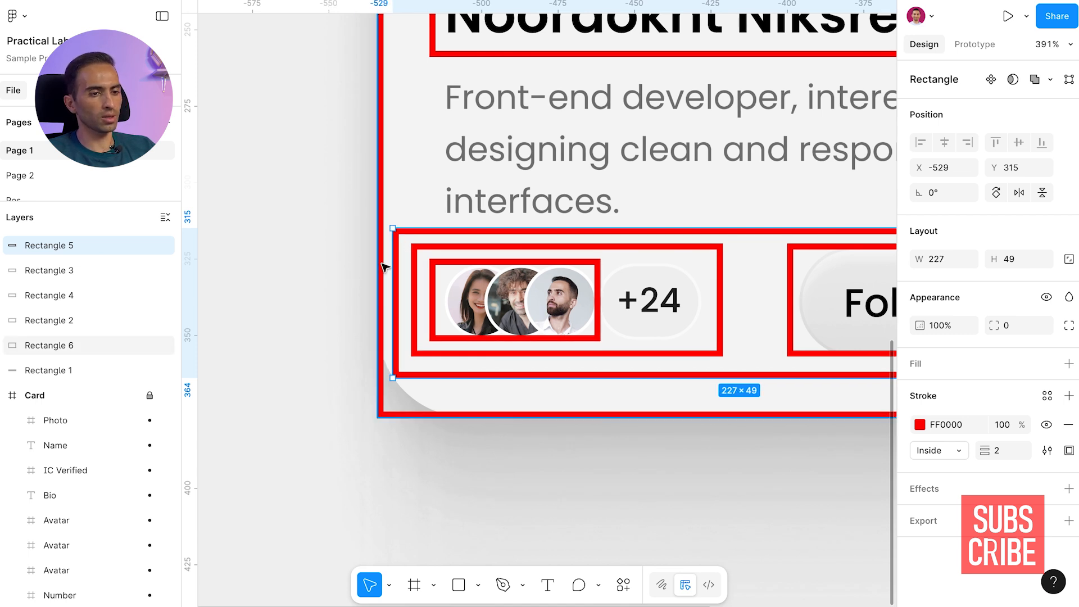
{"action": "scroll", "coordinate": [388, 271], "scroll_direction": "down", "scroll_amount": 3}
{"action": "scroll", "coordinate": [755, 165], "scroll_direction": "down", "scroll_amount": 2}
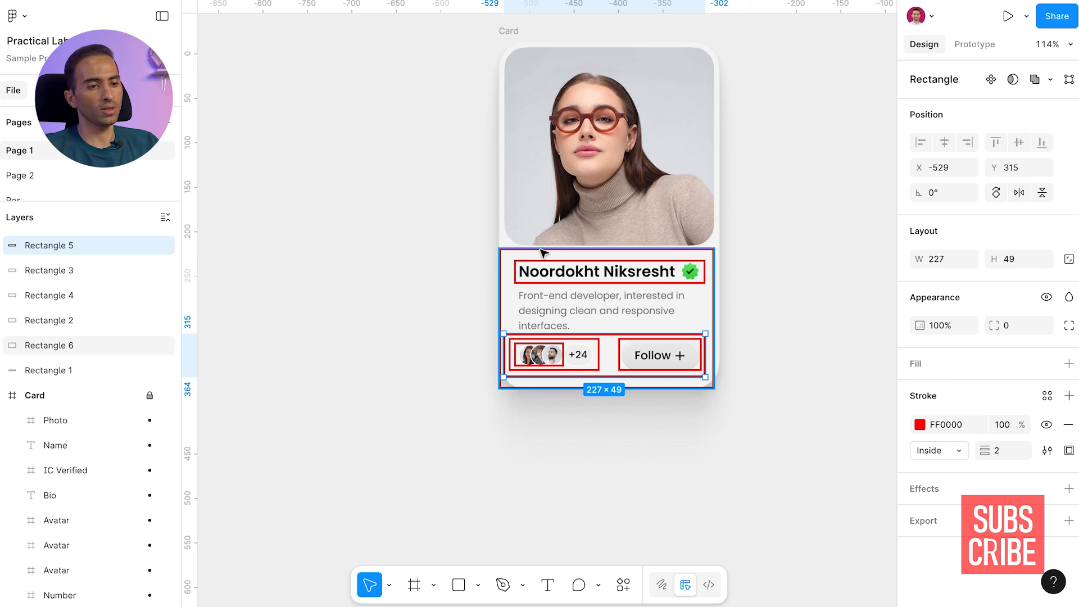
Duplicate the lower section's red outline and enlarge the copy until it encloses the whole card
{"action": "left_click_drag", "start_coordinate": [541, 248], "coordinate": [538, 46]}
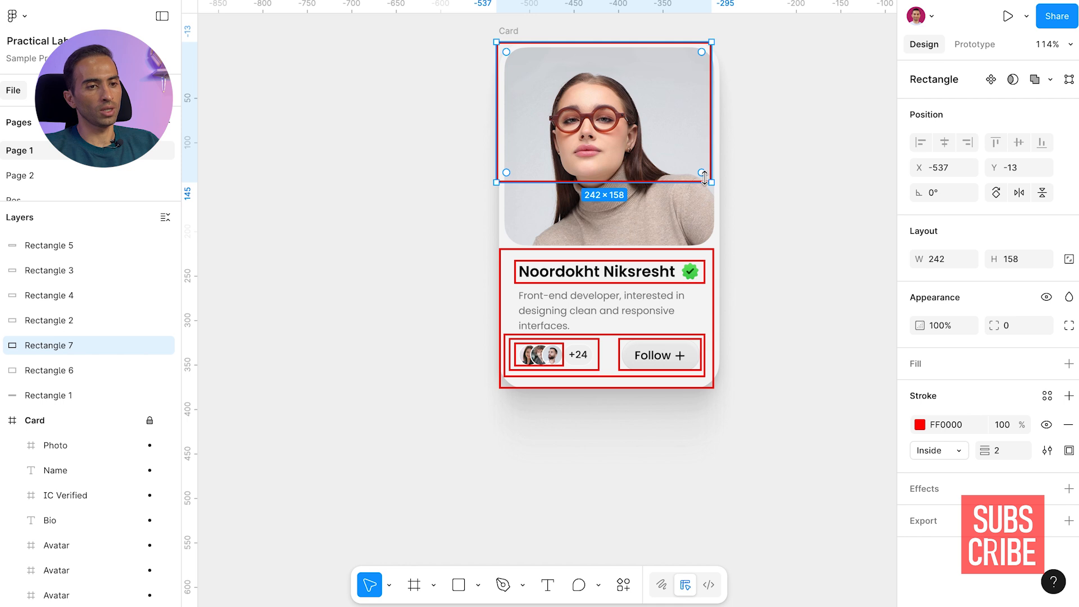
{"action": "left_click_drag", "start_coordinate": [712, 194], "coordinate": [720, 396]}
{"action": "left_click_drag", "start_coordinate": [496, 208], "coordinate": [489, 207]}
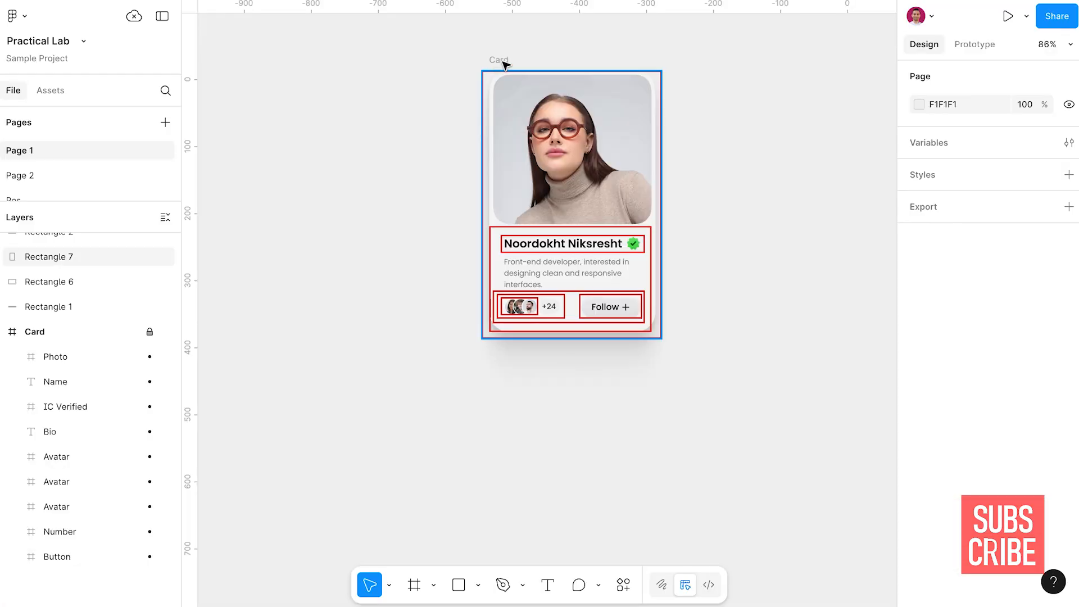
Unlock the Card frame and place a duplicate of it beside the outlined original, at X -222
{"action": "left_click", "coordinate": [149, 331]}
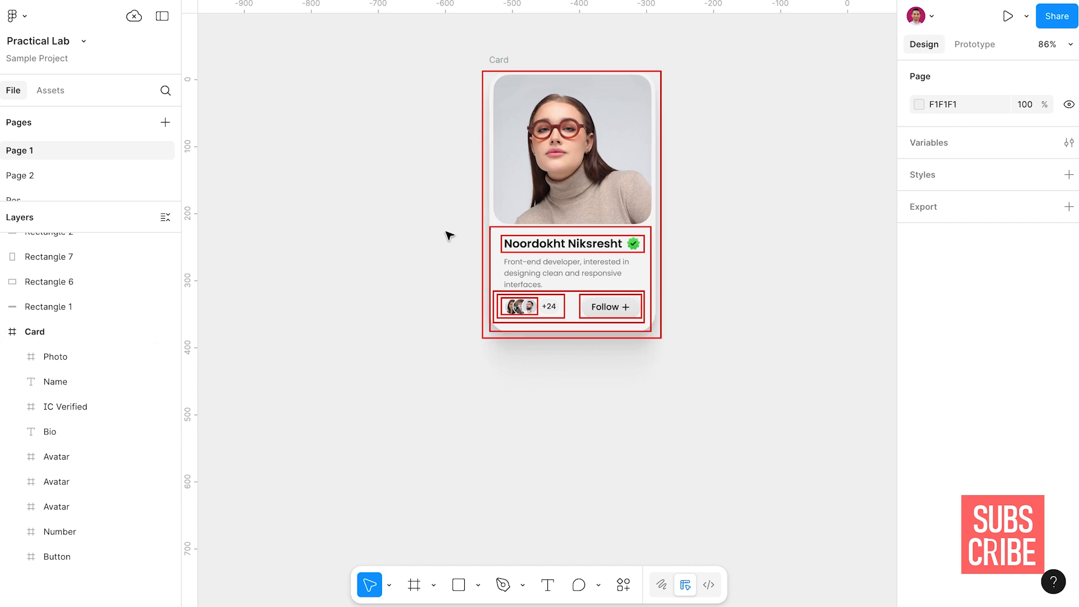
{"action": "left_click_drag", "start_coordinate": [497, 61], "coordinate": [704, 60]}
{"action": "scroll", "coordinate": [706, 73], "scroll_direction": "right", "scroll_amount": 5}
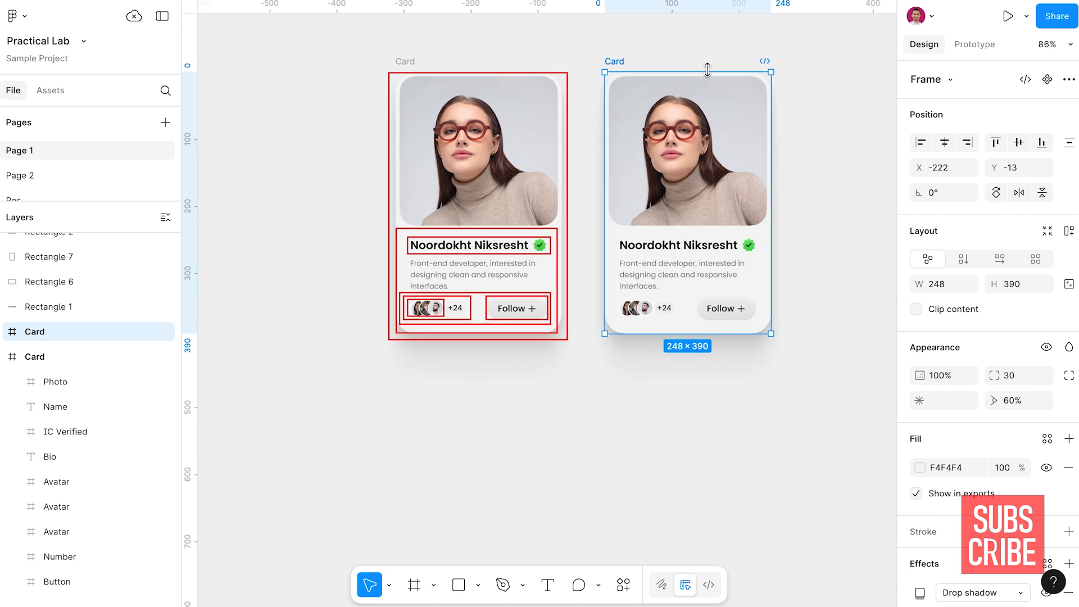
Wrap the duplicate card's name text and verified badge in a horizontal auto layout with a gap of 4
{"action": "scroll", "coordinate": [703, 79], "scroll_direction": "up", "scroll_amount": 5}
{"action": "scroll", "coordinate": [702, 78], "scroll_direction": "right", "scroll_amount": 3}
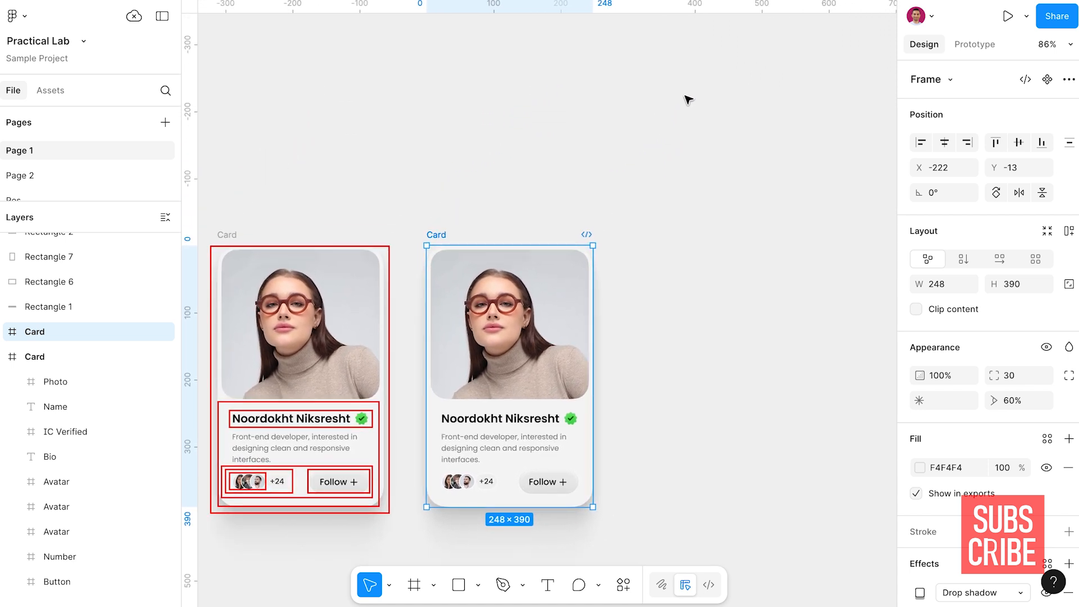
{"action": "scroll", "coordinate": [517, 229], "scroll_direction": "down", "scroll_amount": 2}
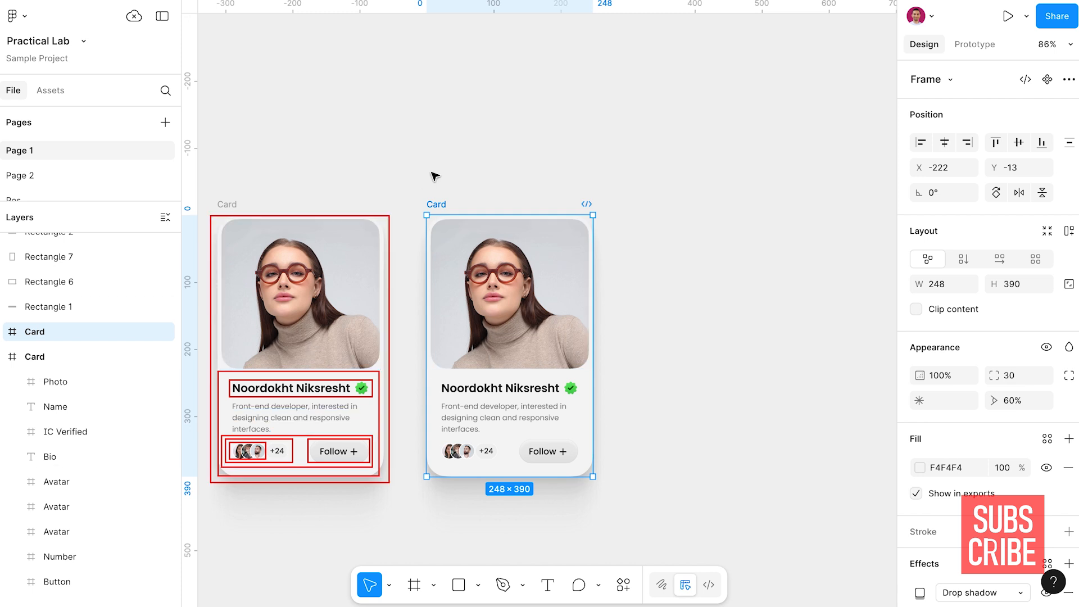
{"action": "scroll", "coordinate": [431, 173], "scroll_direction": "down", "scroll_amount": 8}
{"action": "scroll", "coordinate": [431, 172], "scroll_direction": "up", "scroll_amount": 1}
{"action": "scroll", "coordinate": [430, 172], "scroll_direction": "left", "scroll_amount": 3}
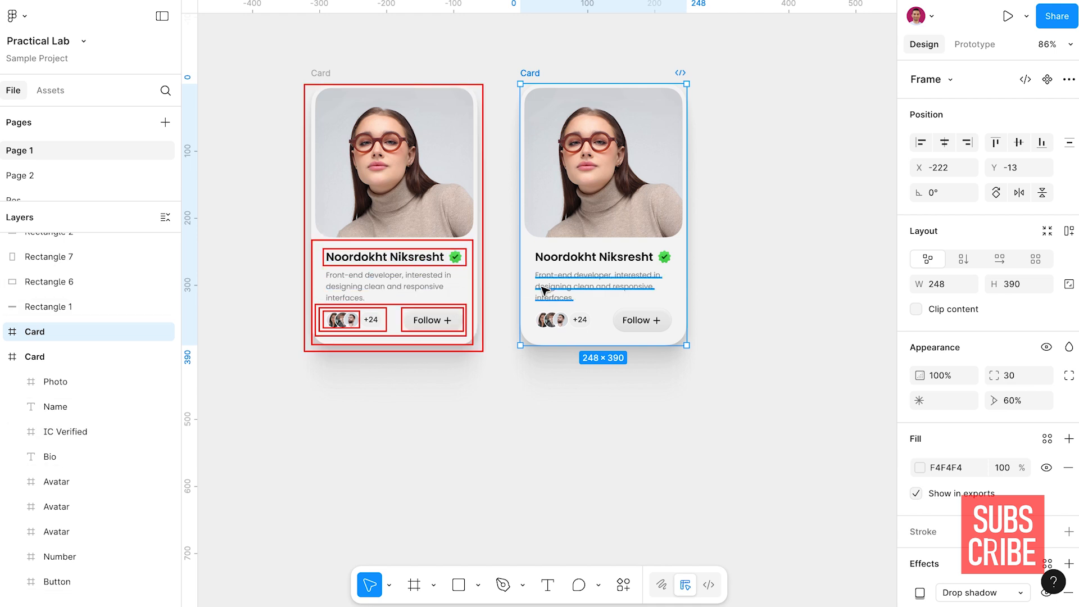
{"action": "scroll", "coordinate": [728, 281], "scroll_direction": "up", "scroll_amount": 1}
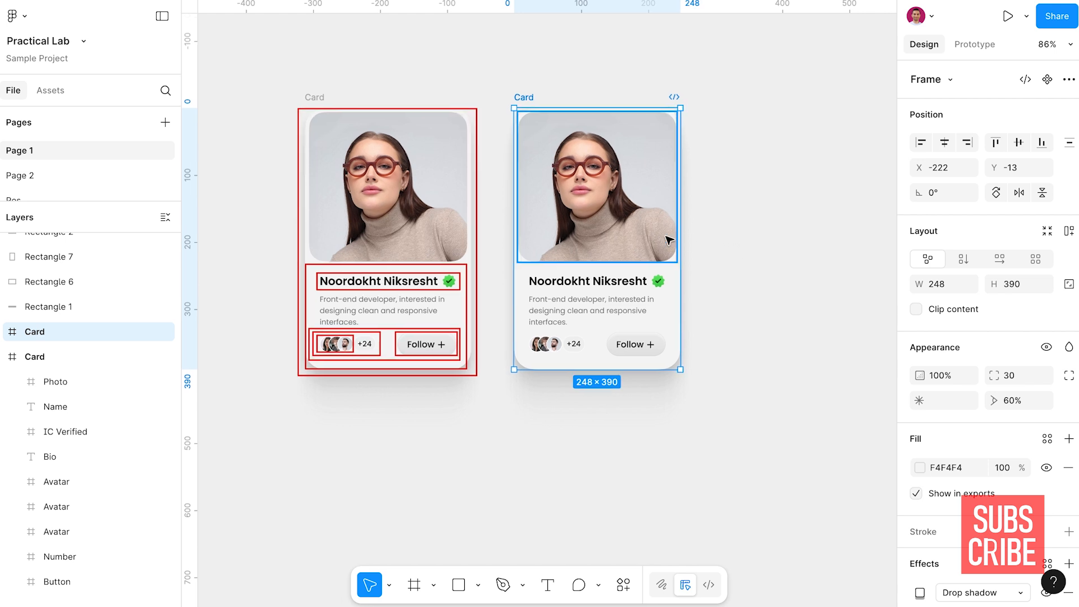
{"action": "left_click", "coordinate": [596, 285]}
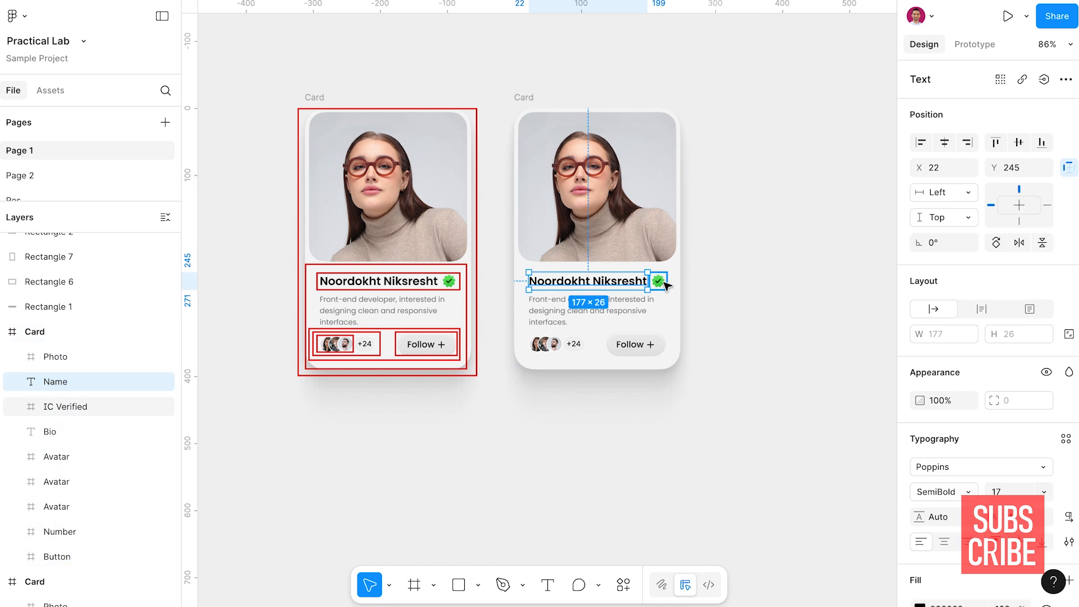
{"action": "left_click", "coordinate": [663, 283], "text": "shift"}
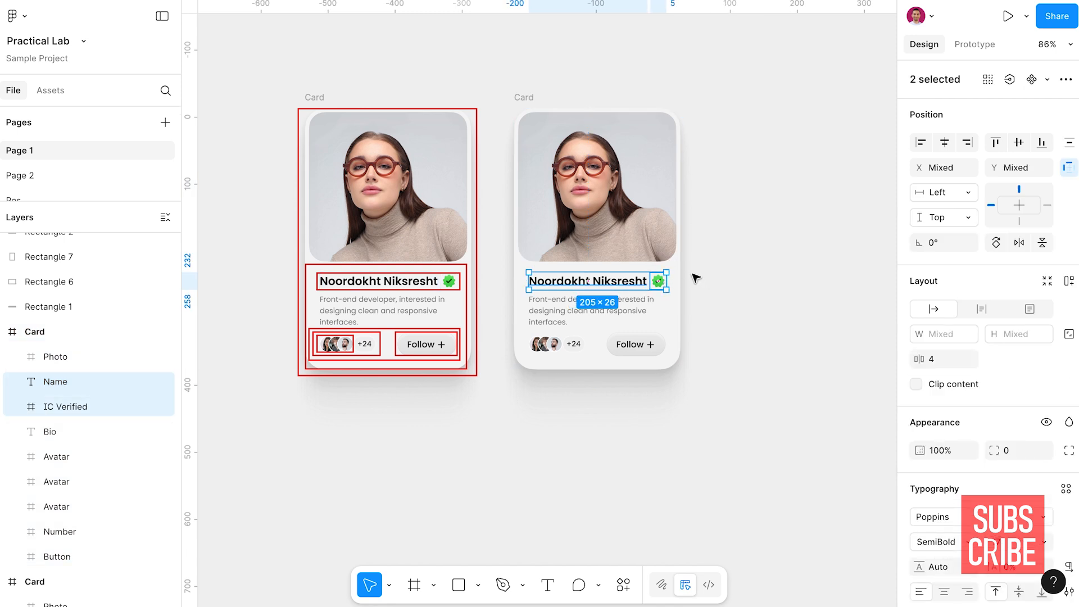
{"action": "scroll", "coordinate": [694, 279], "scroll_direction": "up", "scroll_amount": 5}
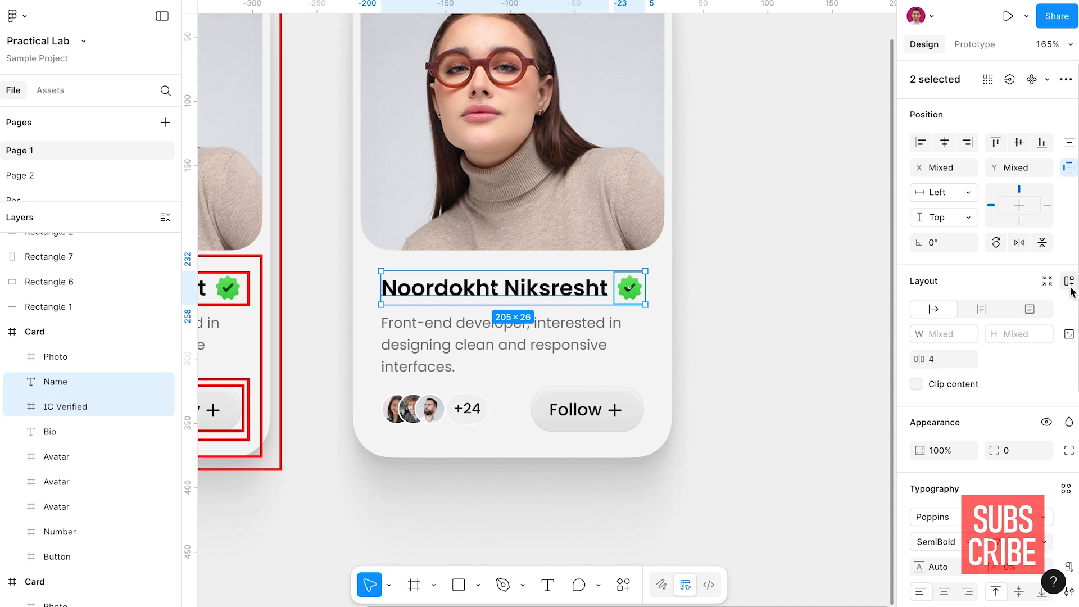
{"action": "key", "text": "shift+a"}
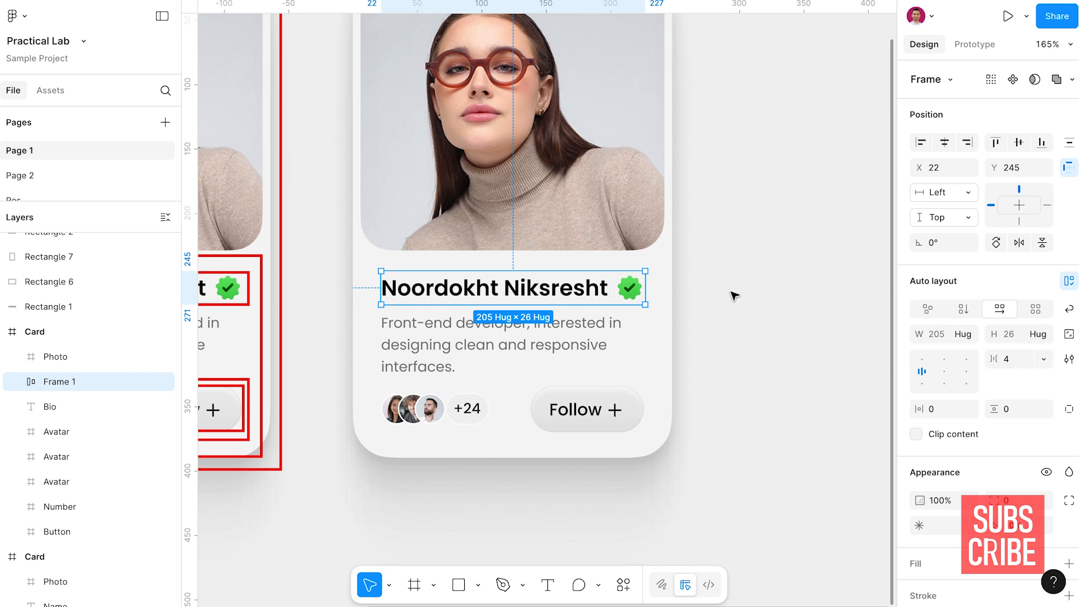
{"action": "scroll", "coordinate": [735, 294], "scroll_direction": "down", "scroll_amount": 1}
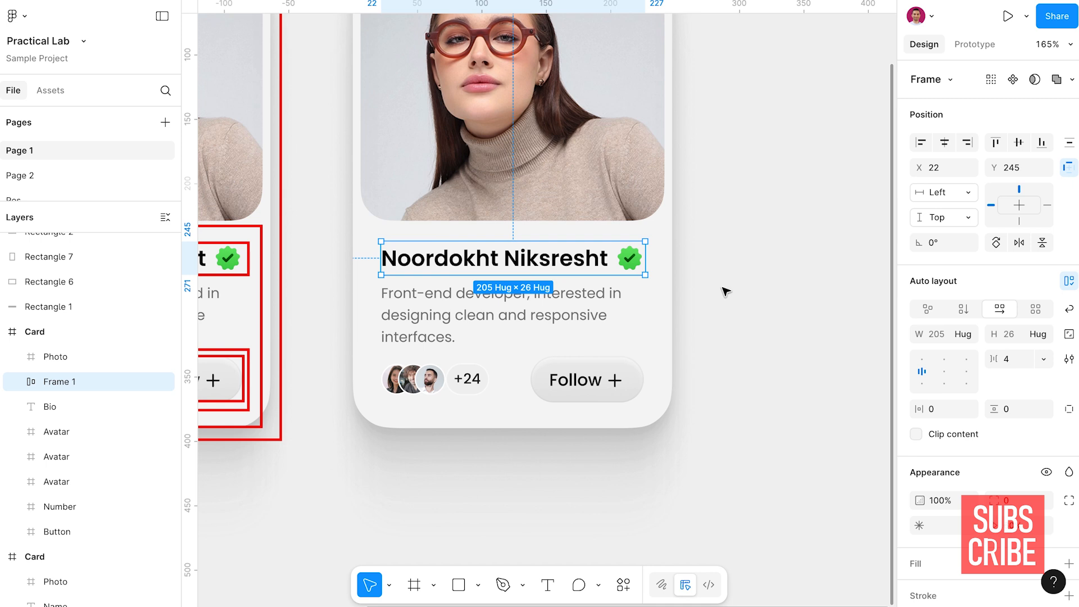
{"action": "scroll", "coordinate": [709, 299], "scroll_direction": "down", "scroll_amount": 1}
{"action": "scroll", "coordinate": [711, 298], "scroll_direction": "down", "scroll_amount": 3}
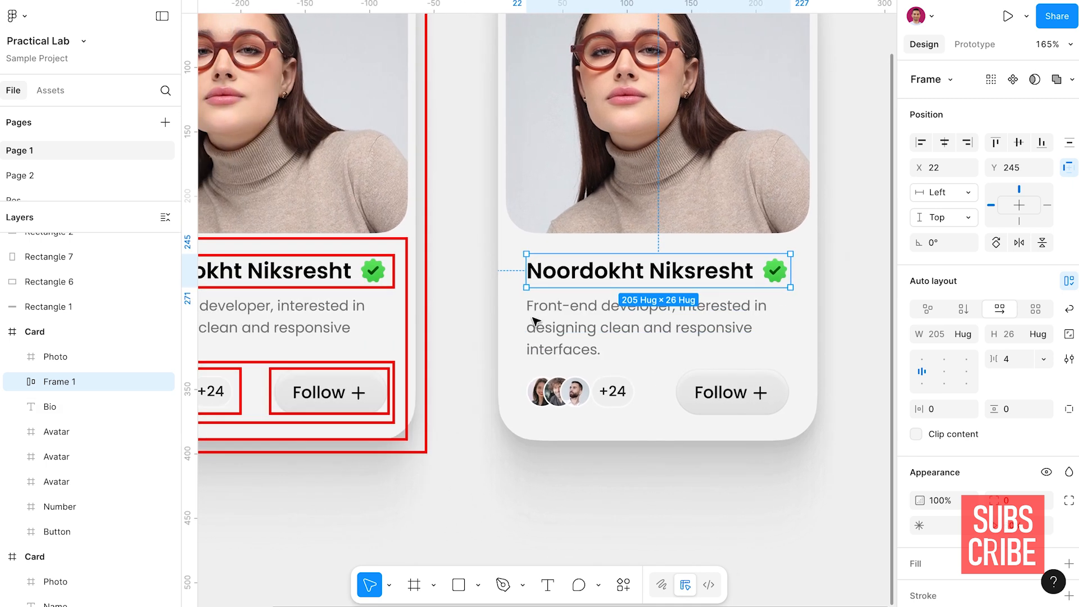
{"action": "scroll", "coordinate": [561, 314], "scroll_direction": "left", "scroll_amount": 2}
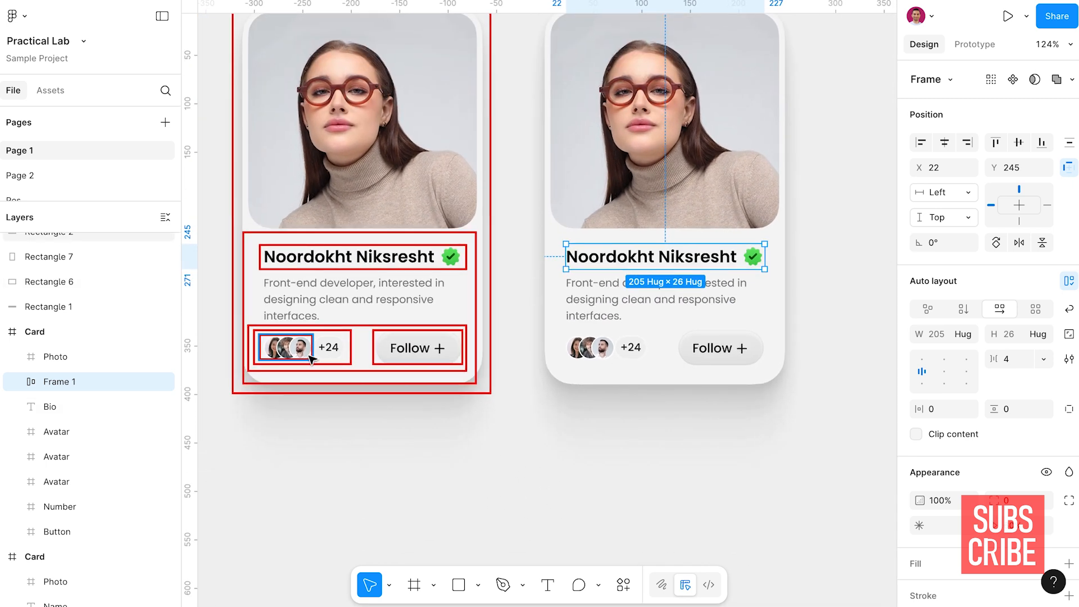
Wrap the duplicate card's three avatars in a horizontal auto layout with a gap of -10
{"action": "left_click", "coordinate": [306, 351]}
{"action": "scroll", "coordinate": [303, 354], "scroll_direction": "up", "scroll_amount": 8}
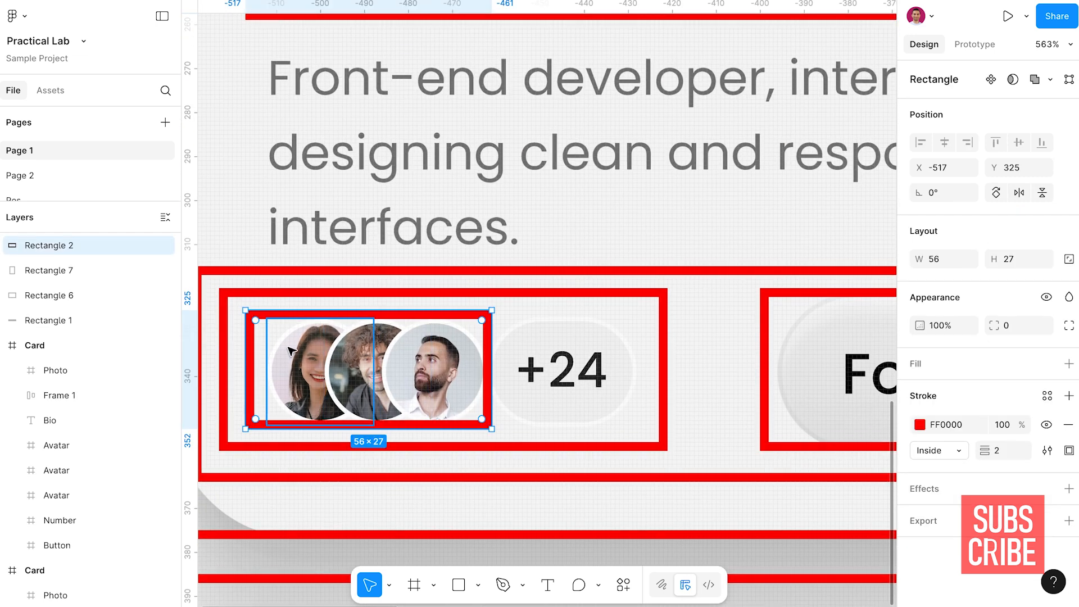
{"action": "scroll", "coordinate": [314, 337], "scroll_direction": "down", "scroll_amount": 6}
{"action": "scroll", "coordinate": [459, 276], "scroll_direction": "right", "scroll_amount": 4}
{"action": "scroll", "coordinate": [459, 275], "scroll_direction": "right", "scroll_amount": 5}
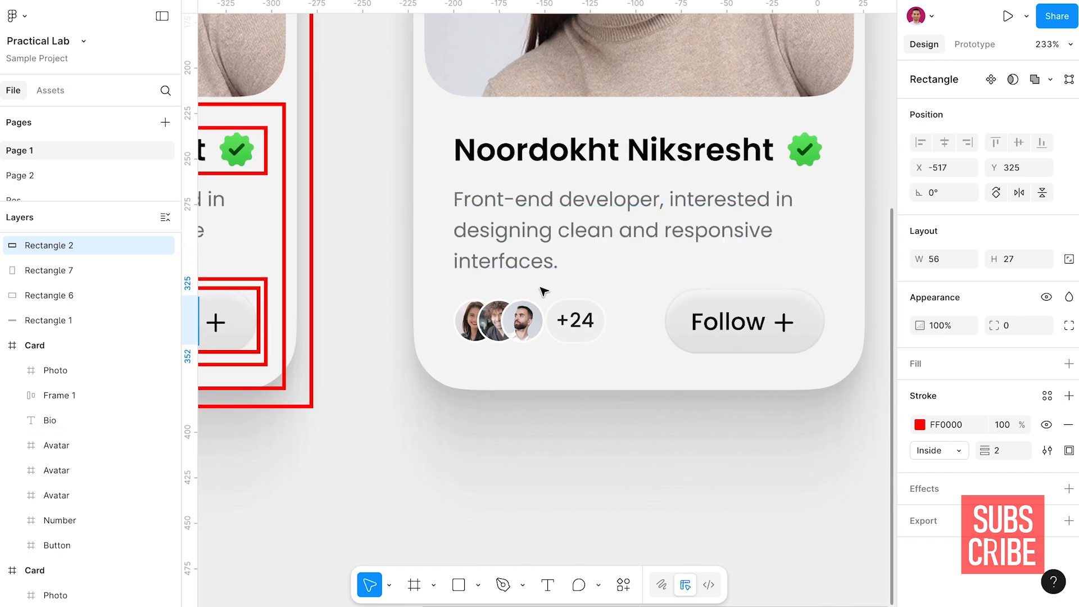
{"action": "left_click", "coordinate": [477, 322]}
{"action": "left_click", "coordinate": [490, 325], "text": "shift"}
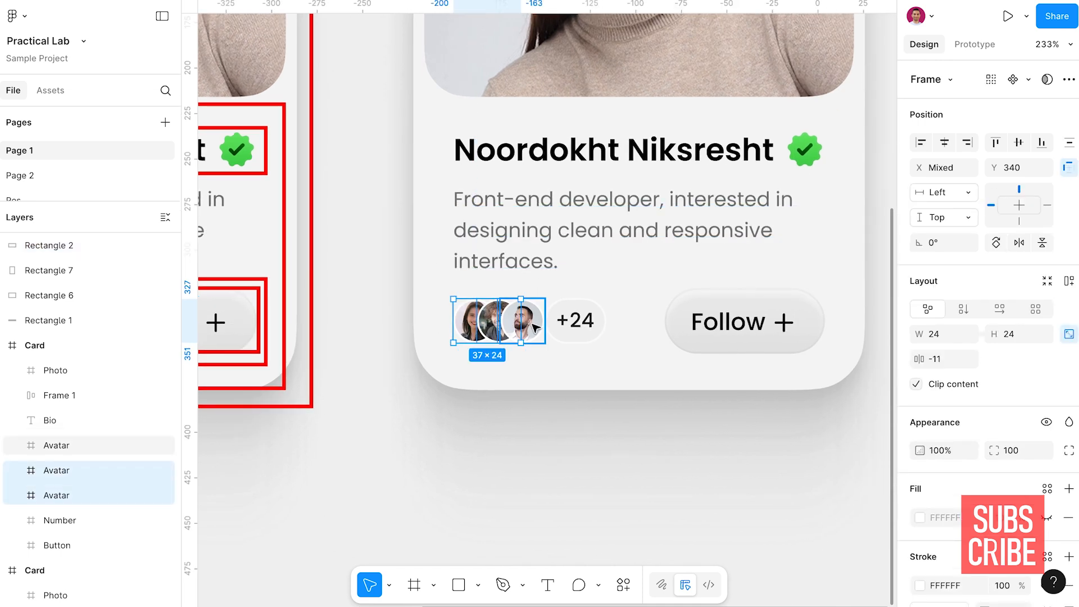
{"action": "left_click", "coordinate": [524, 324], "text": "shift"}
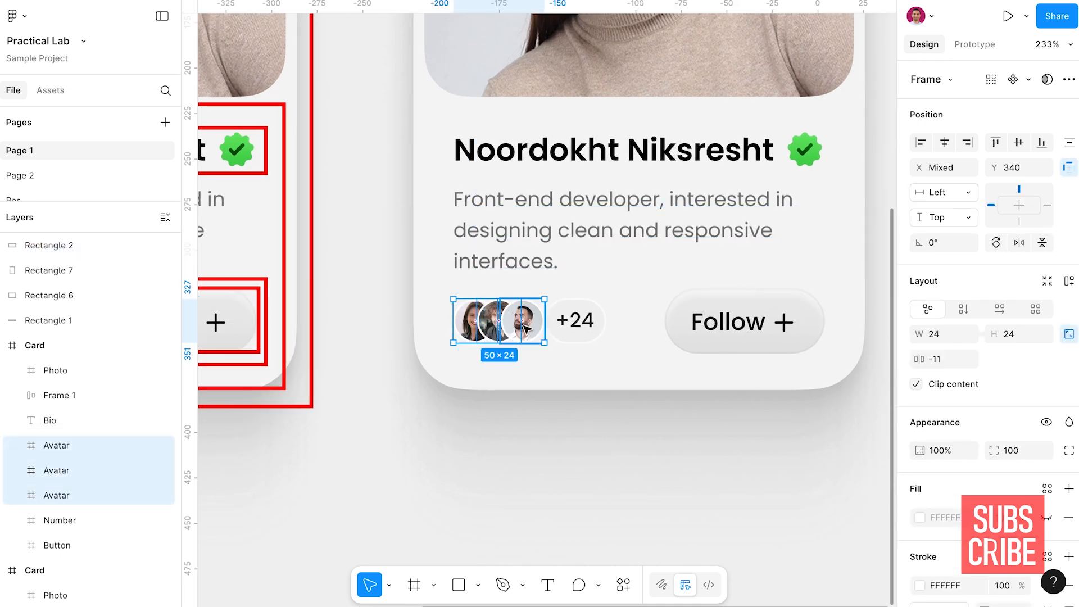
{"action": "key", "text": "shift+a"}
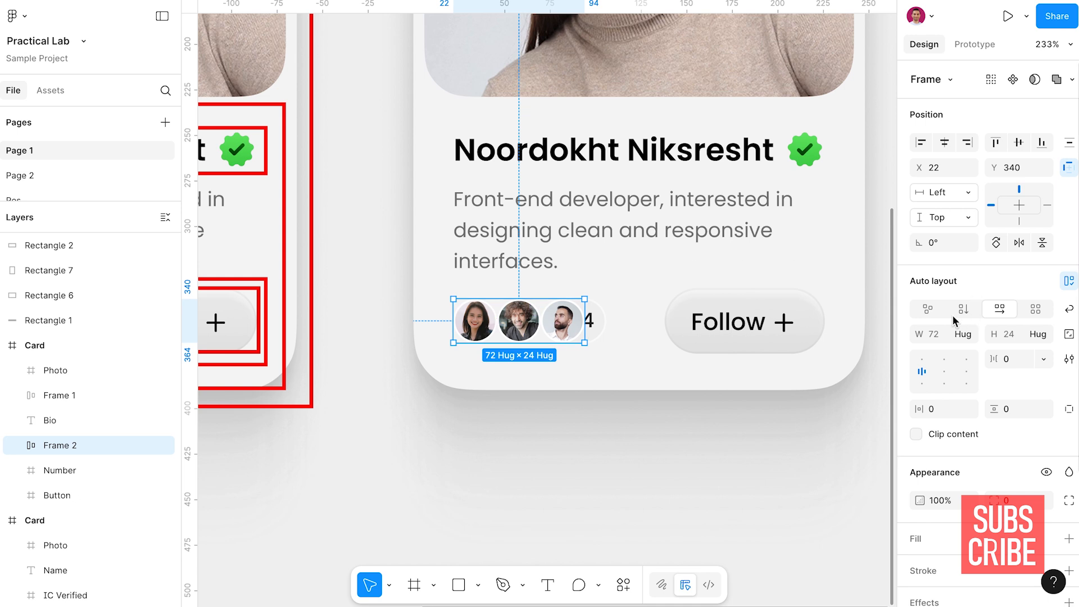
{"action": "left_click", "coordinate": [1017, 362]}
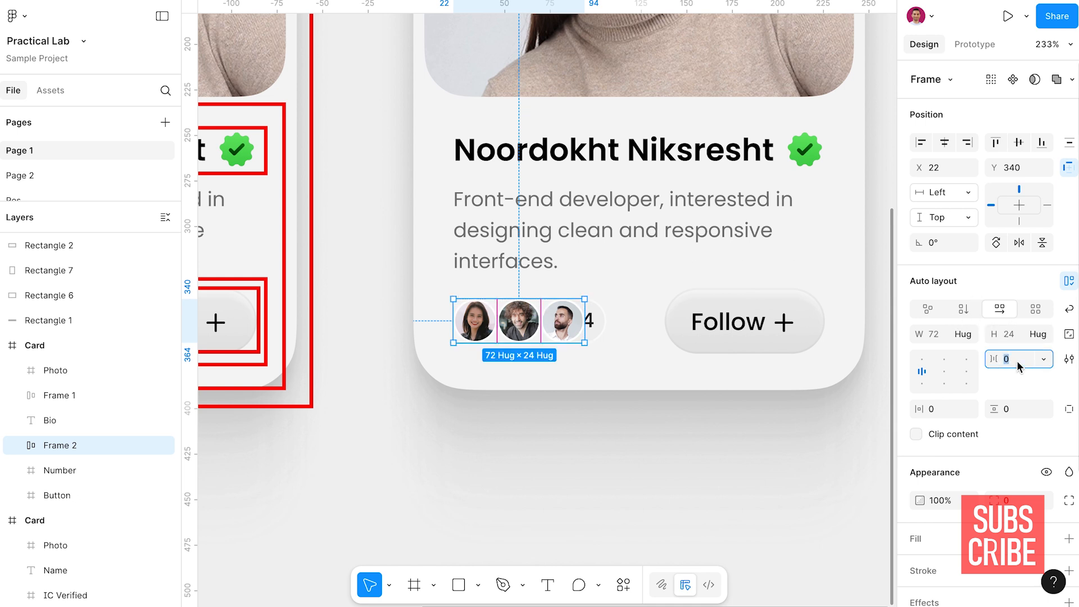
{"action": "type", "text": "-10"}
{"action": "key", "text": "Return"}
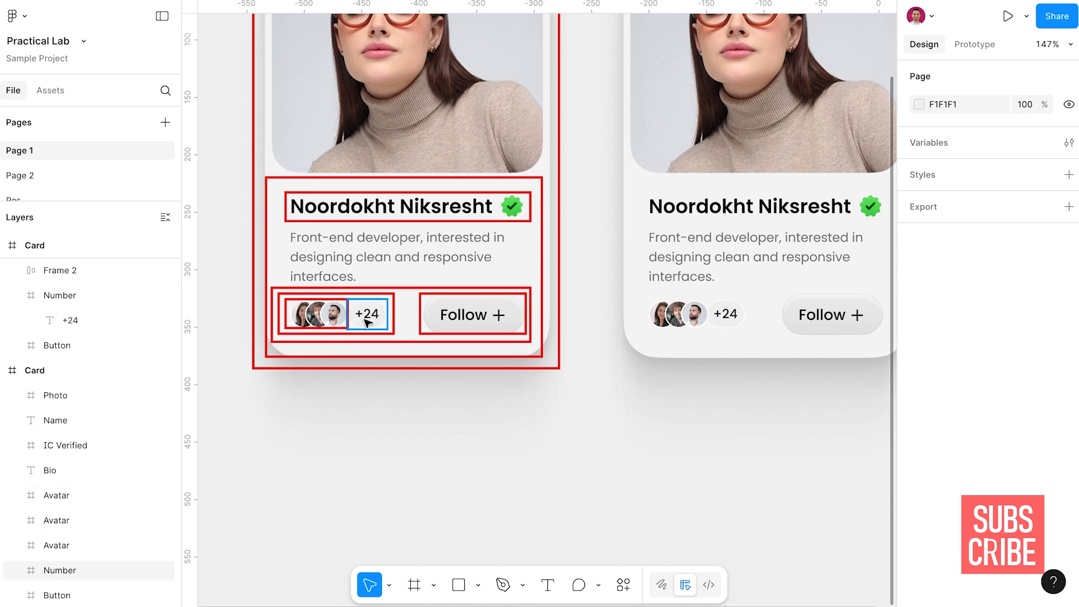
Combine the avatar group and the +24 number badge in a horizontal auto layout with a gap of 0
{"action": "scroll", "coordinate": [749, 294], "scroll_direction": "right", "scroll_amount": 10}
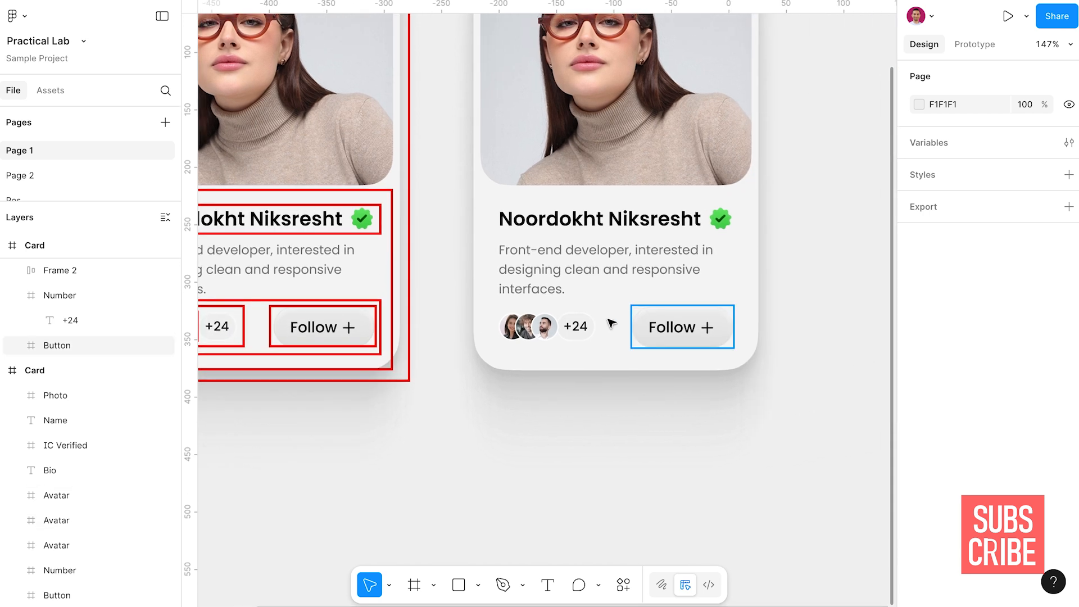
{"action": "left_click", "coordinate": [576, 325]}
{"action": "left_click", "coordinate": [526, 332], "text": "shift"}
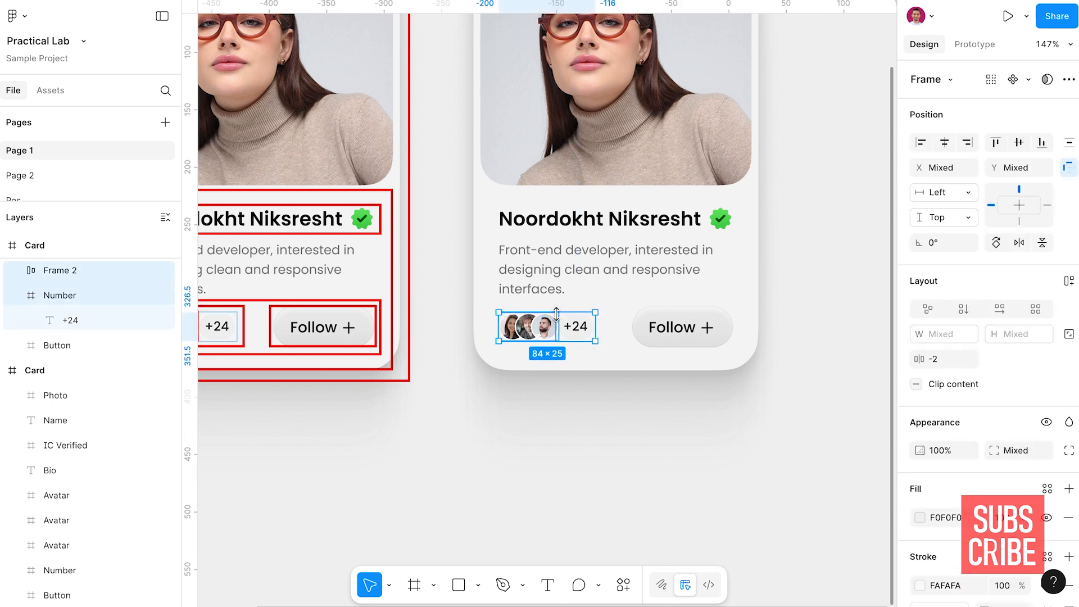
{"action": "key", "text": "shift+a"}
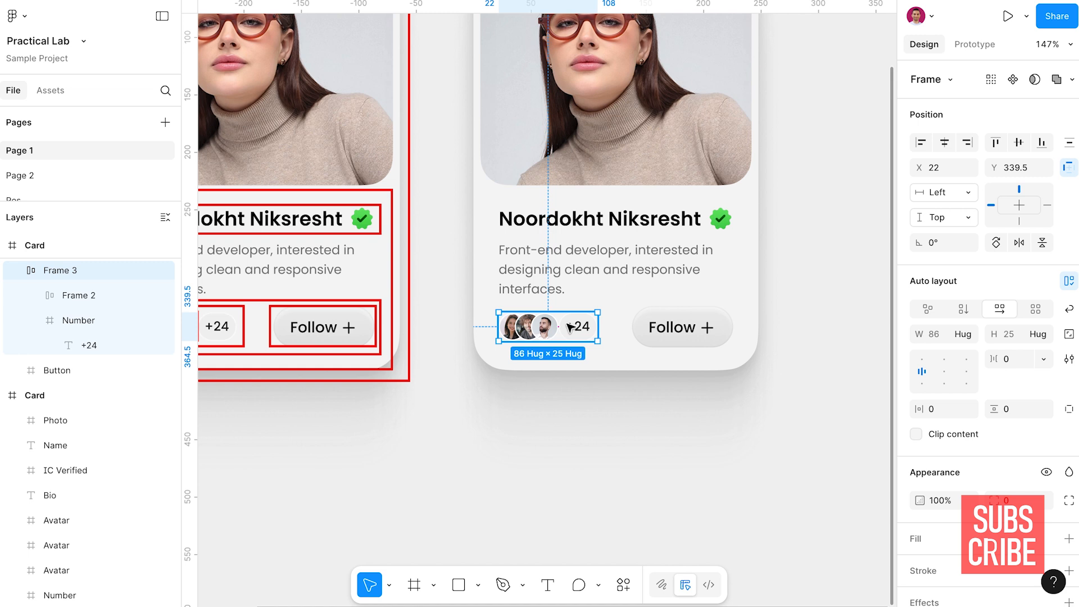
{"action": "double_click", "coordinate": [522, 331]}
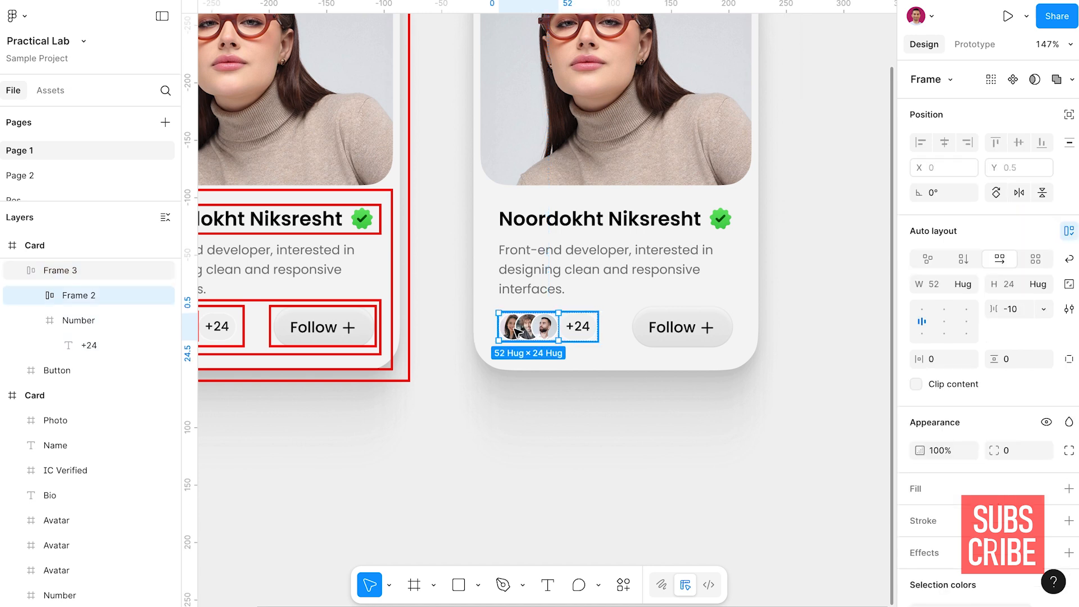
{"action": "left_click", "coordinate": [551, 293]}
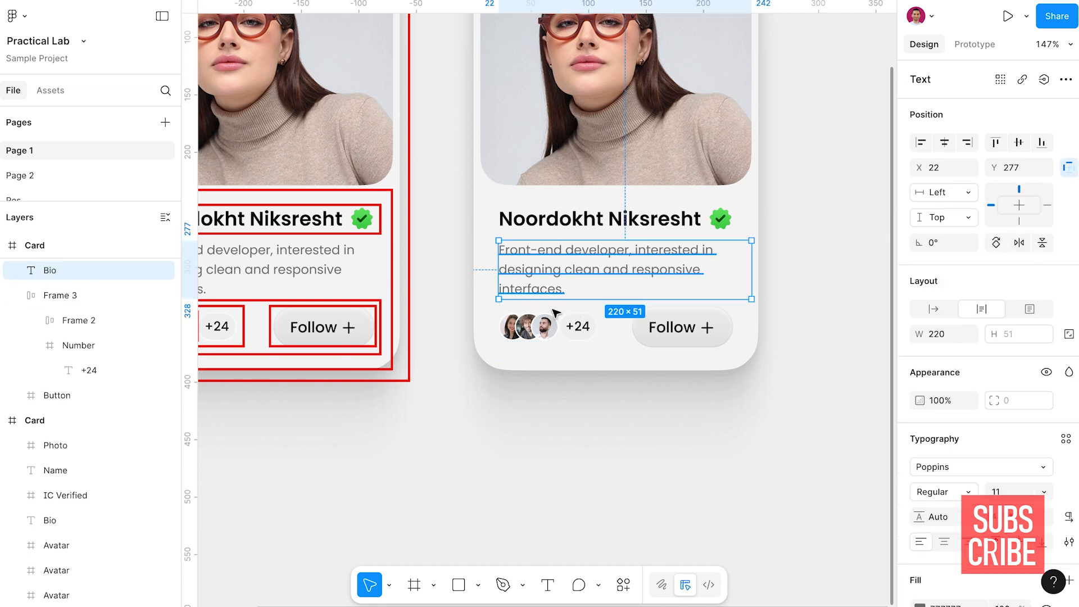
{"action": "left_click", "coordinate": [553, 321]}
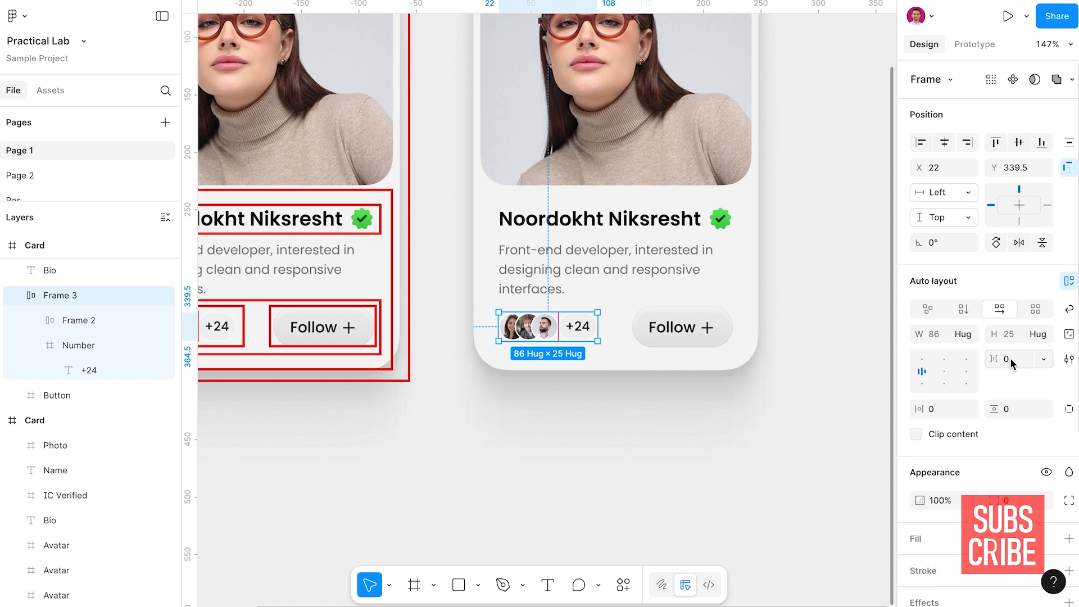
Apply auto layout to the duplicate card's Follow button, with a height of 36 and horizontal padding of 16
{"action": "key", "text": "Tab"}
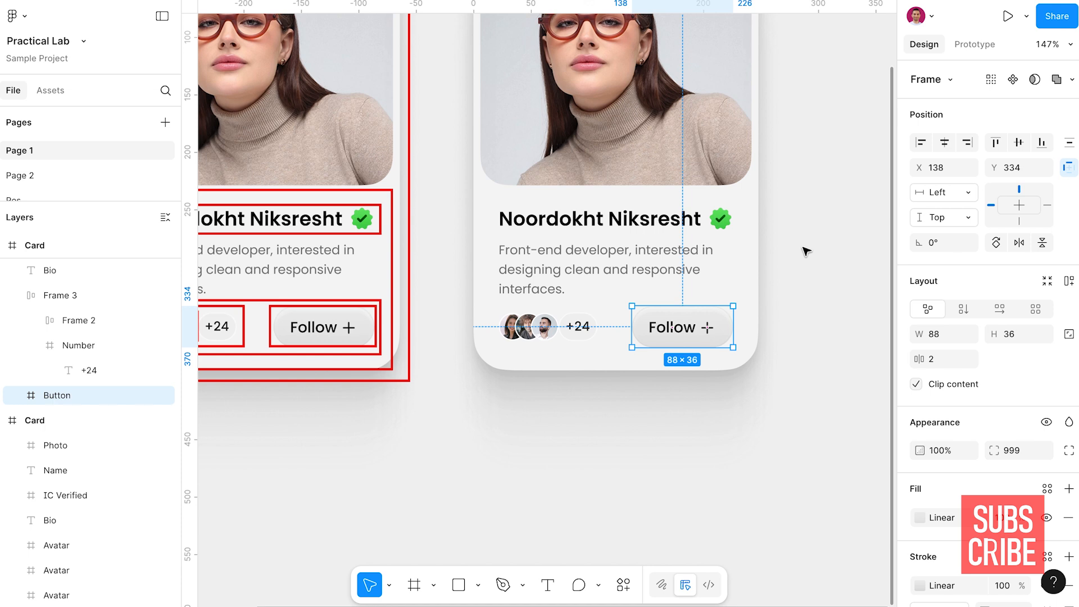
{"action": "key", "text": "shift+a"}
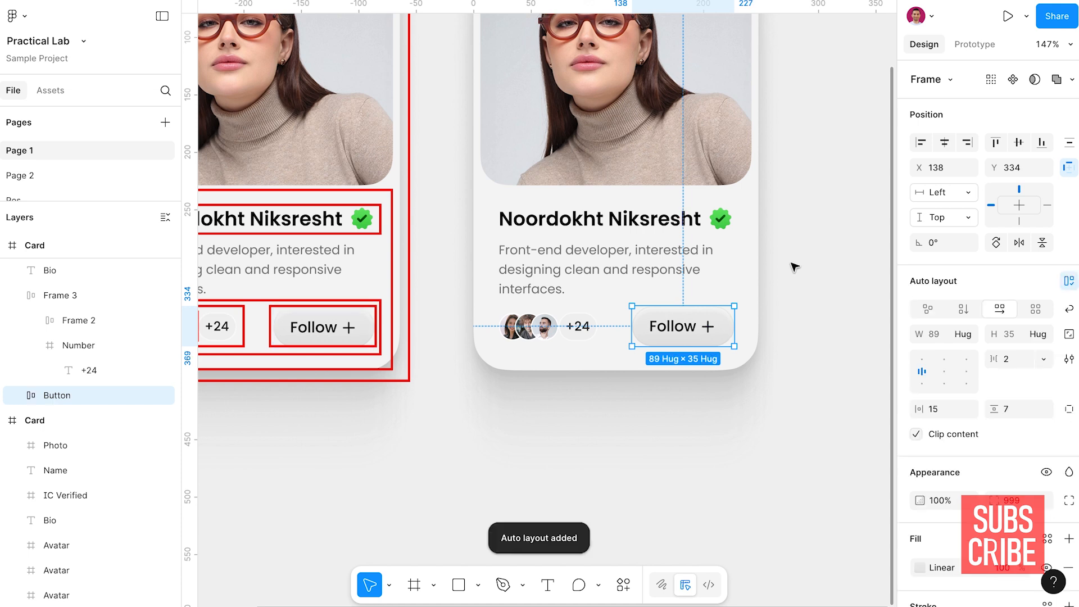
{"action": "left_click", "coordinate": [1009, 335]}
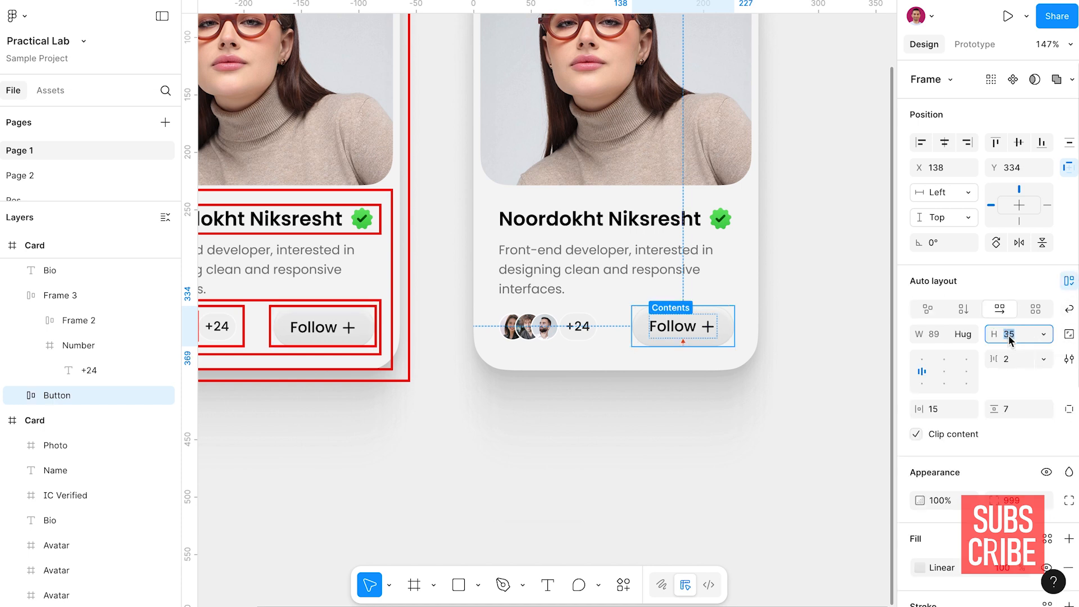
{"action": "key", "text": "Up"}
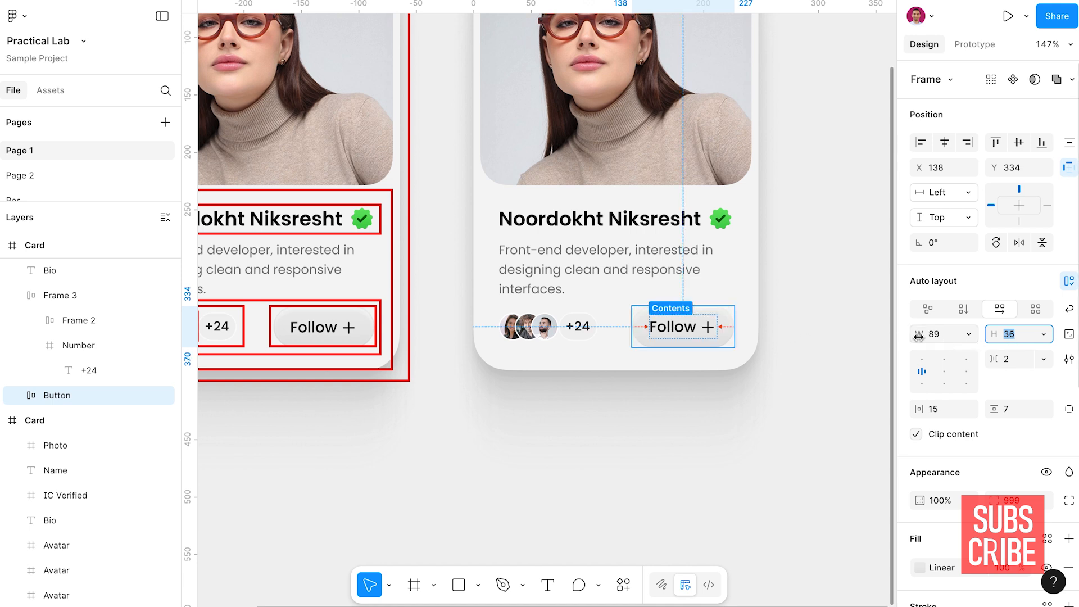
{"action": "left_click", "coordinate": [948, 414]}
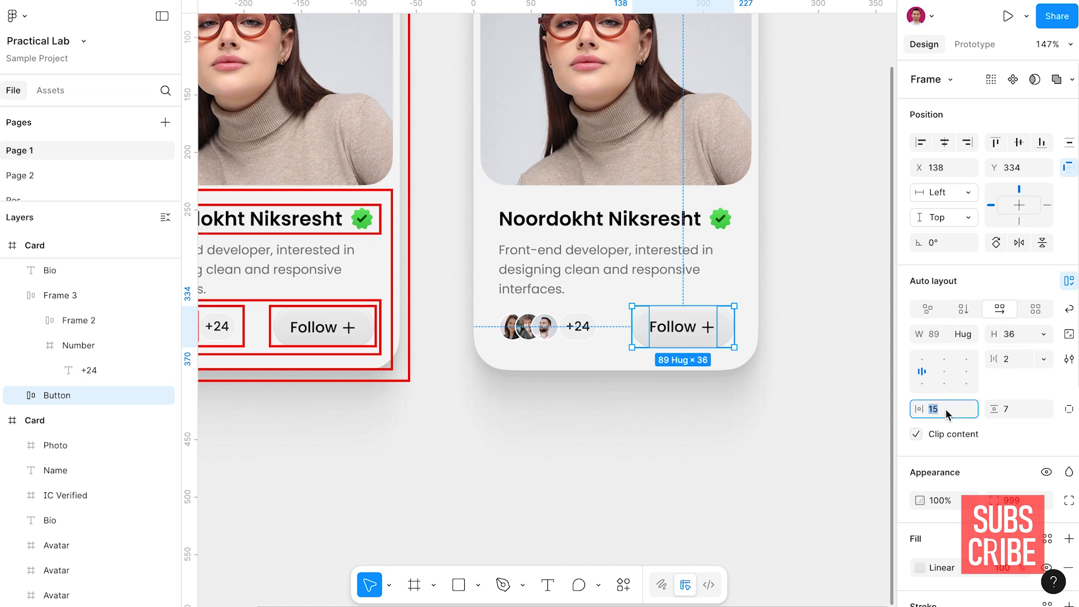
{"action": "key", "text": "Up"}
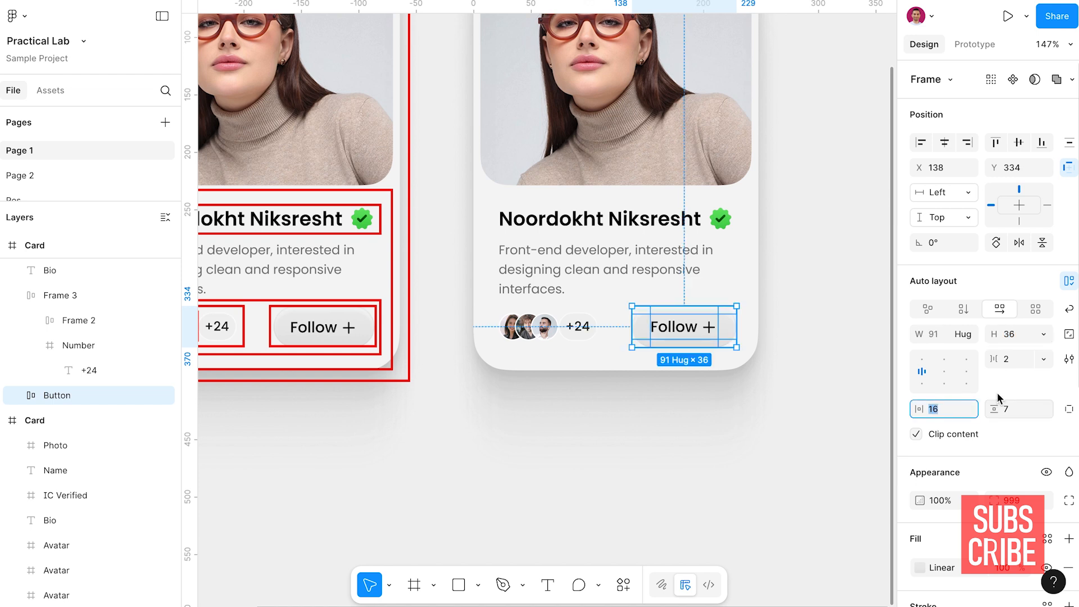
Center the Follow button's contents and set its vertical padding to 0
{"action": "left_click", "coordinate": [943, 371]}
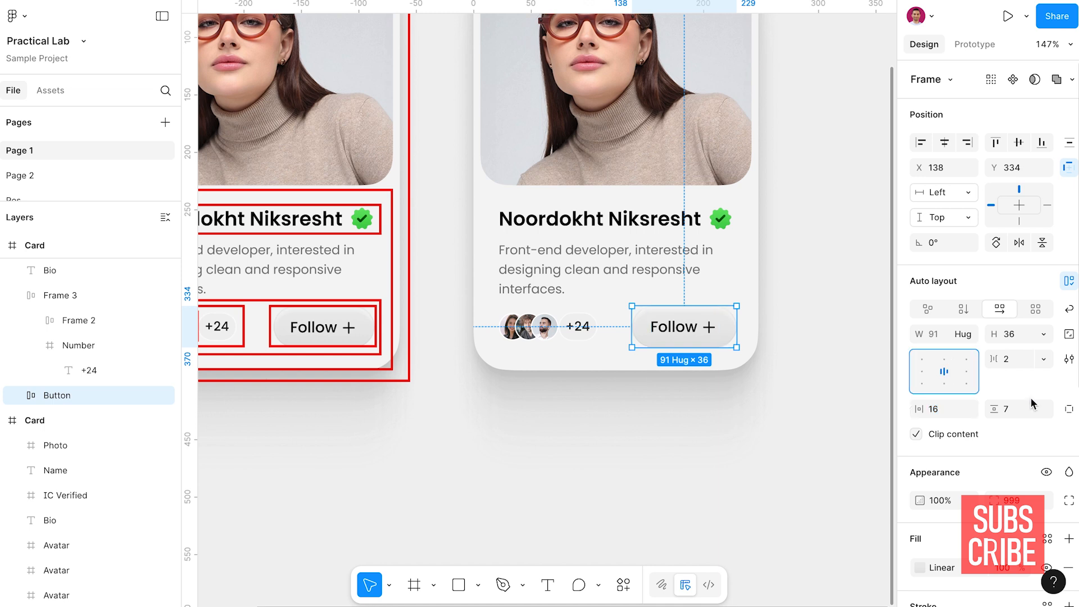
{"action": "left_click", "coordinate": [1020, 413]}
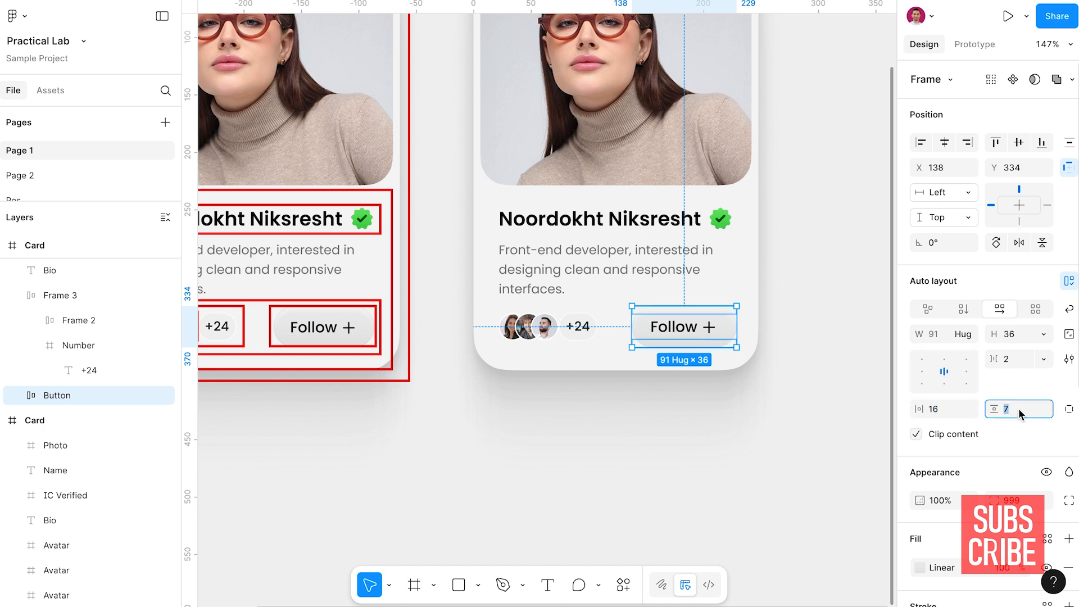
{"action": "type", "text": "۰"}
{"action": "key", "text": "Return"}
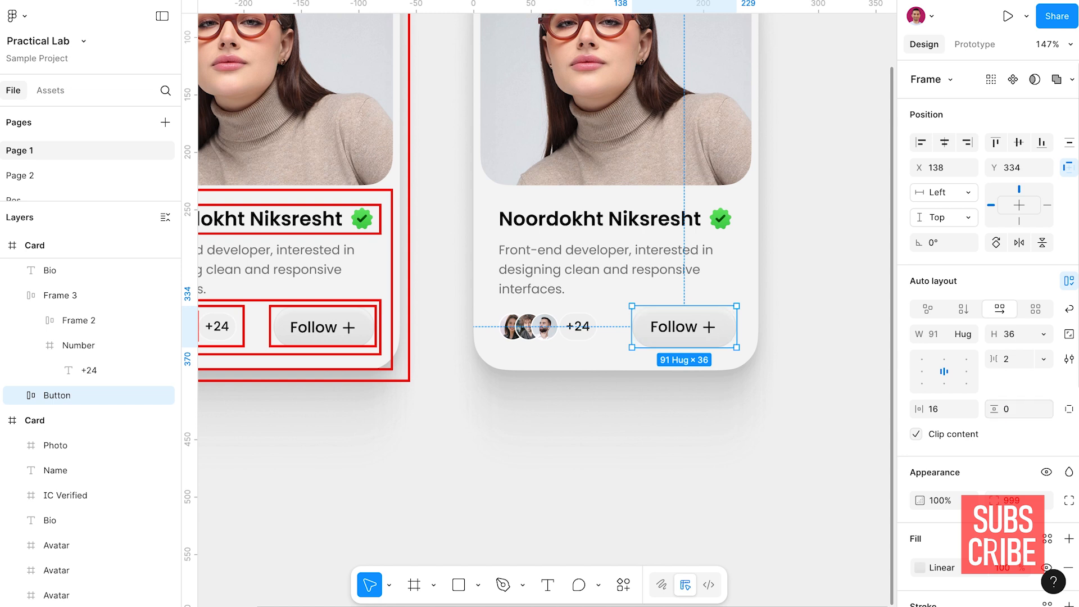
{"action": "left_click", "coordinate": [851, 286]}
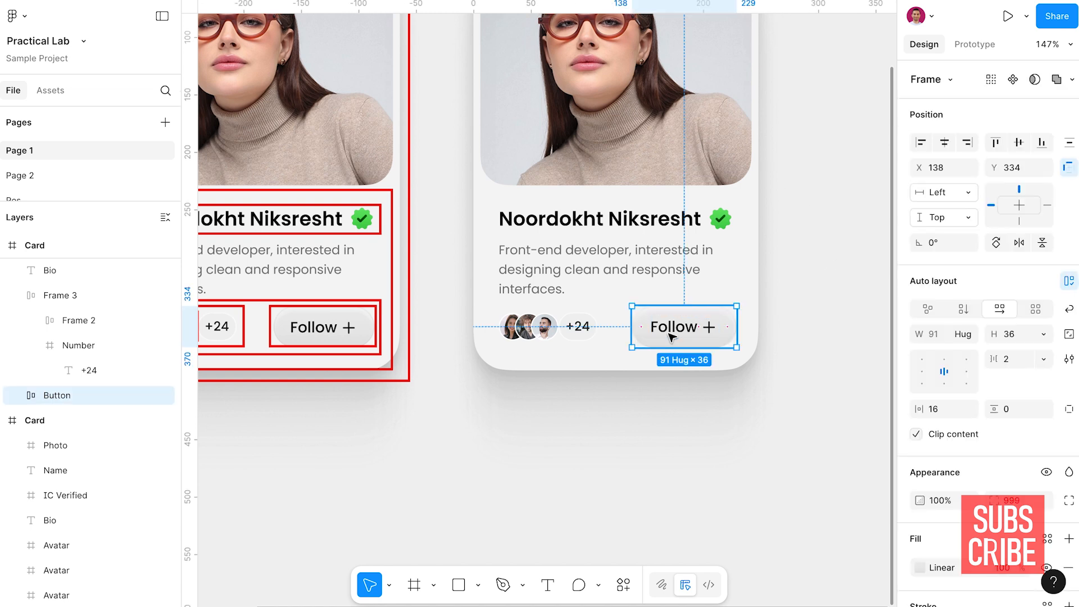
Rename the frame holding the avatars and the +24 badge to Folowers
{"action": "left_click", "coordinate": [557, 332]}
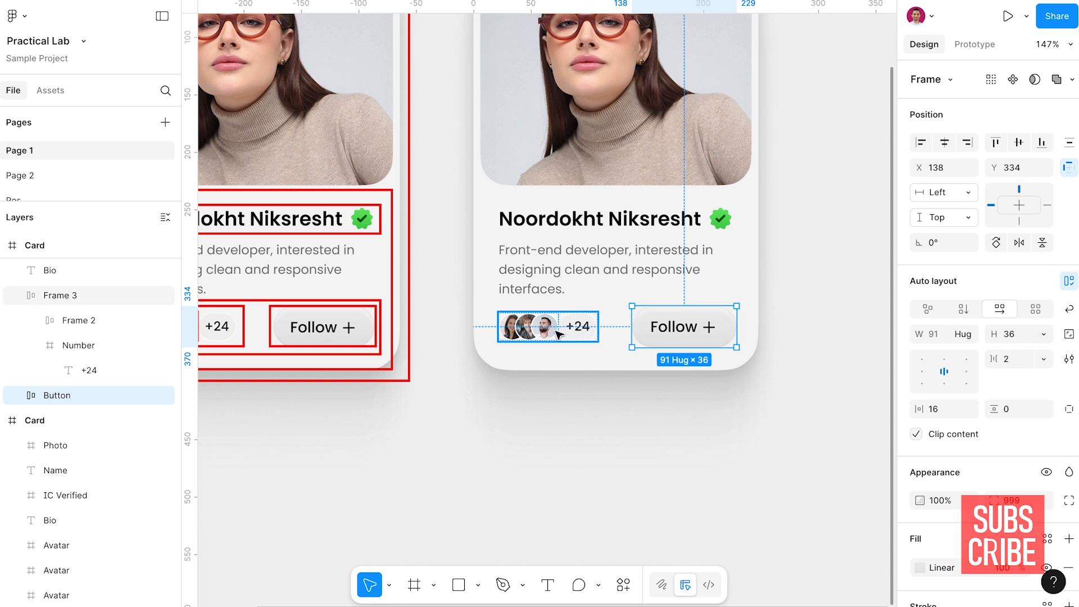
{"action": "double_click", "coordinate": [70, 295]}
{"action": "type", "text": "Folow"}
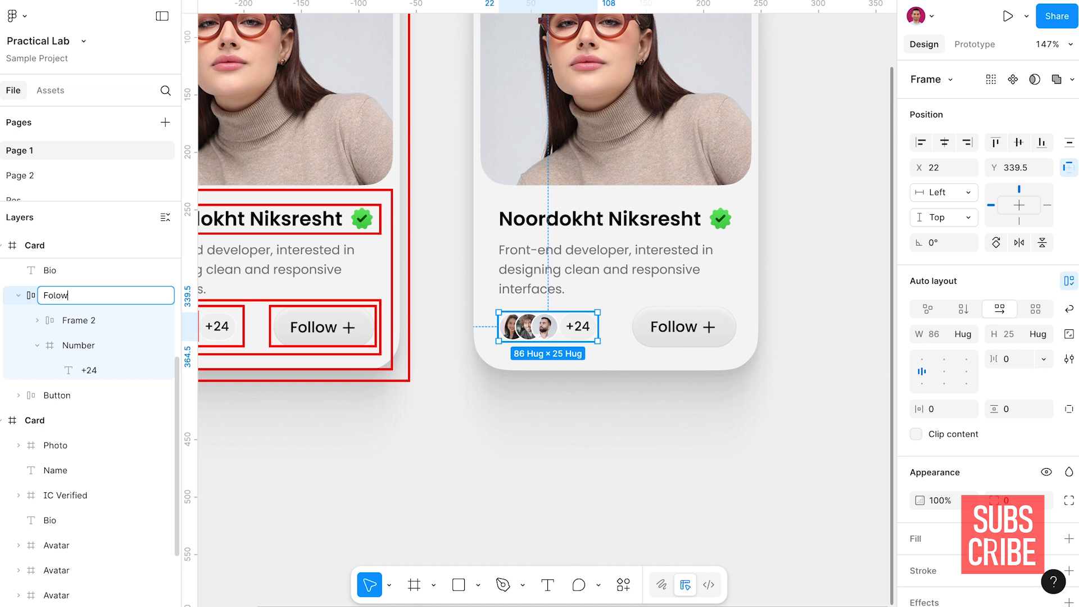
{"action": "key", "text": "Return"}
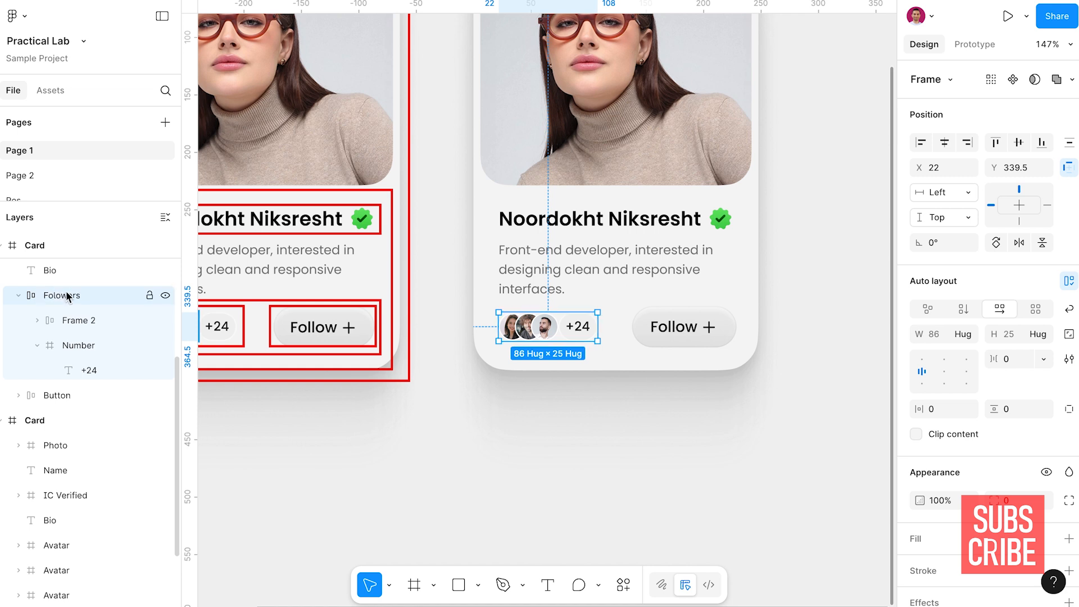
Rename the nested avatar frame to Avatars and collapse the Number and Folowers layers
{"action": "left_click", "coordinate": [72, 319]}
{"action": "double_click", "coordinate": [73, 319]}
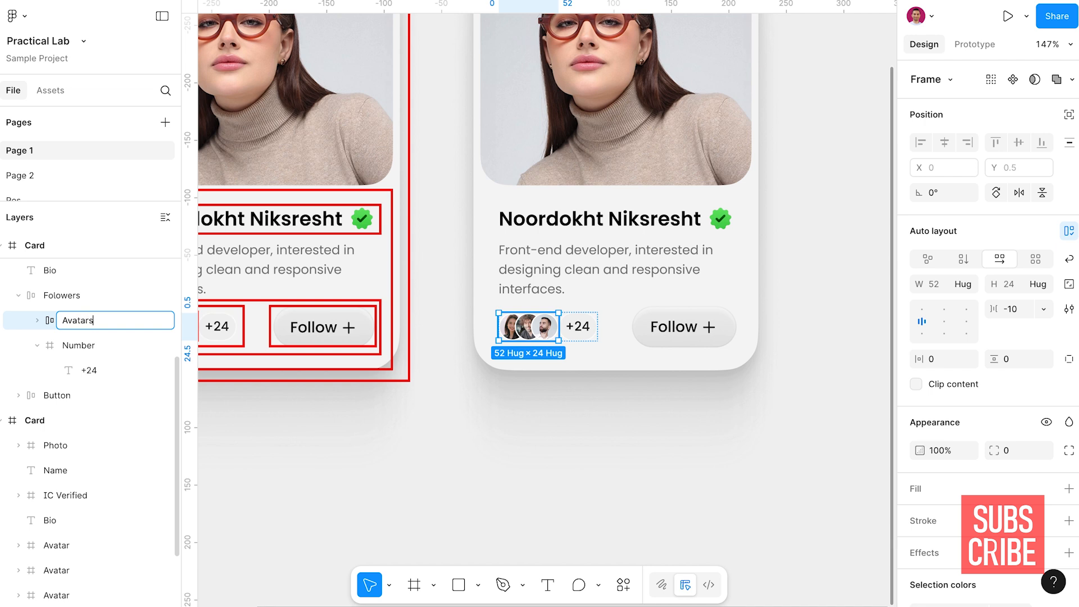
{"action": "key", "text": "Return"}
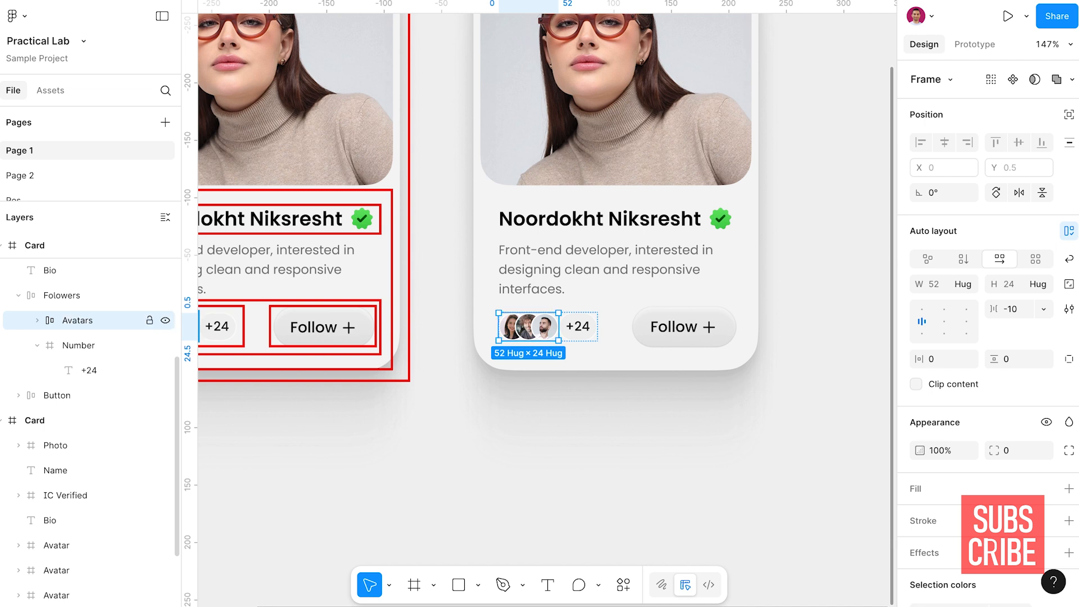
{"action": "left_click", "coordinate": [37, 345]}
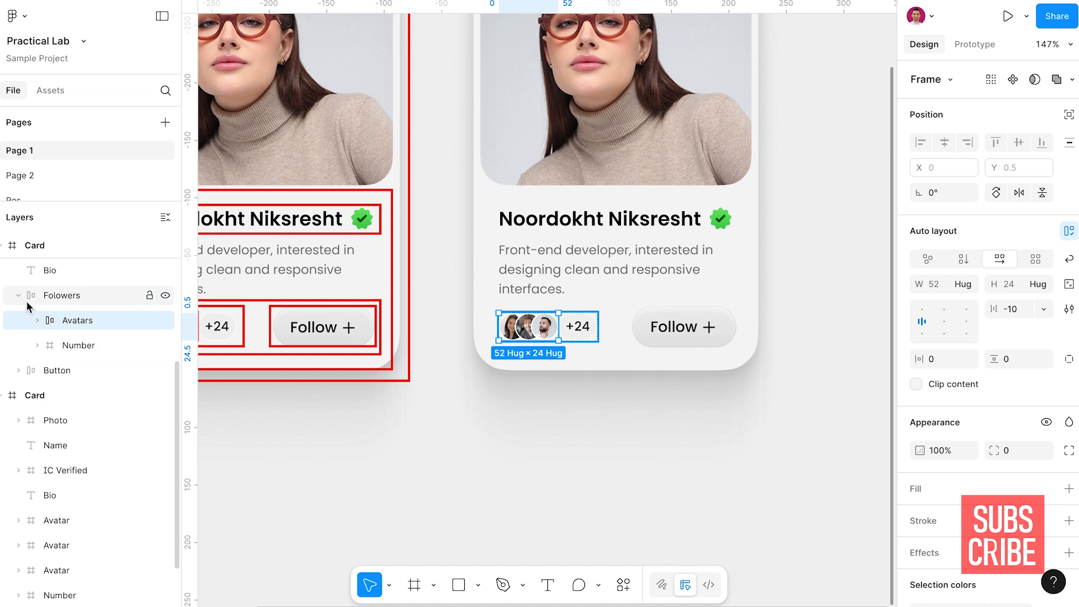
{"action": "left_click", "coordinate": [18, 295]}
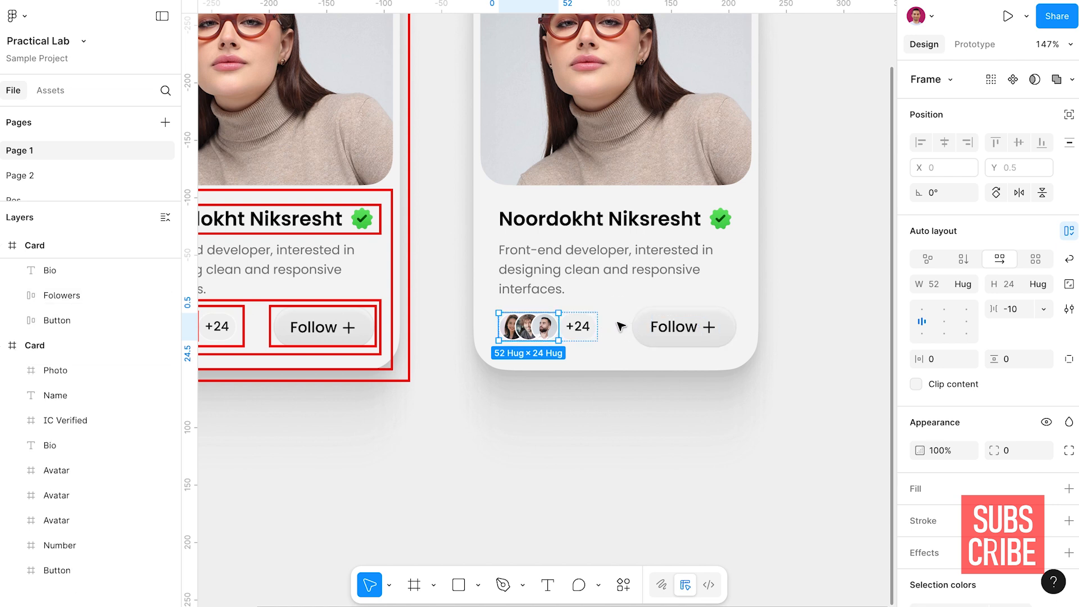
Wrap the Folowers group and the Follow button in a horizontal auto layout with a gap of 30
{"action": "left_click", "coordinate": [677, 326]}
{"action": "left_click", "coordinate": [580, 328]}
{"action": "left_click", "coordinate": [690, 325], "text": "shift"}
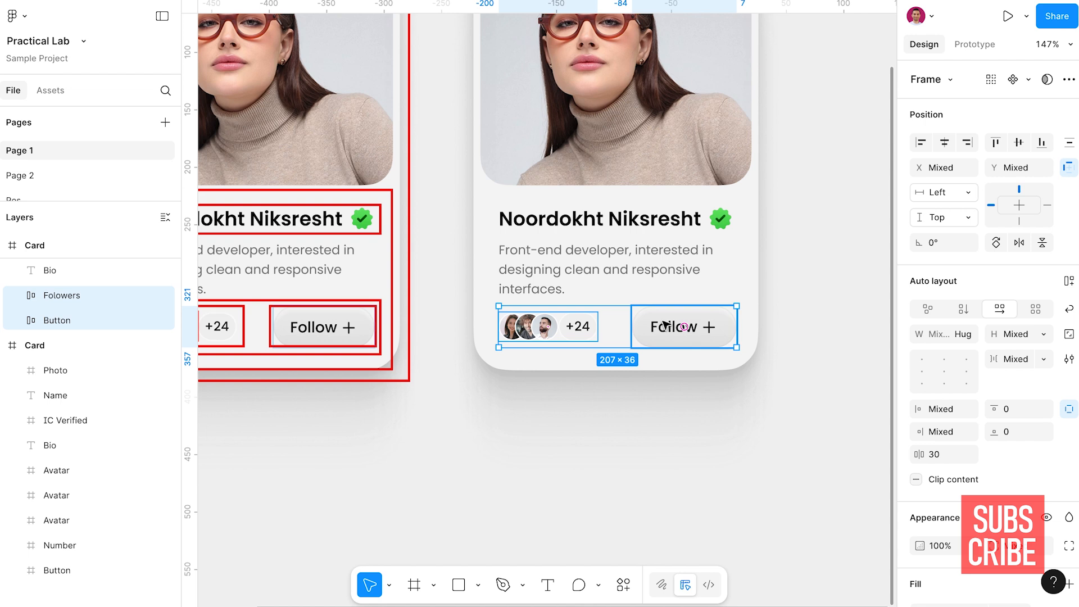
{"action": "key", "text": "shift+a"}
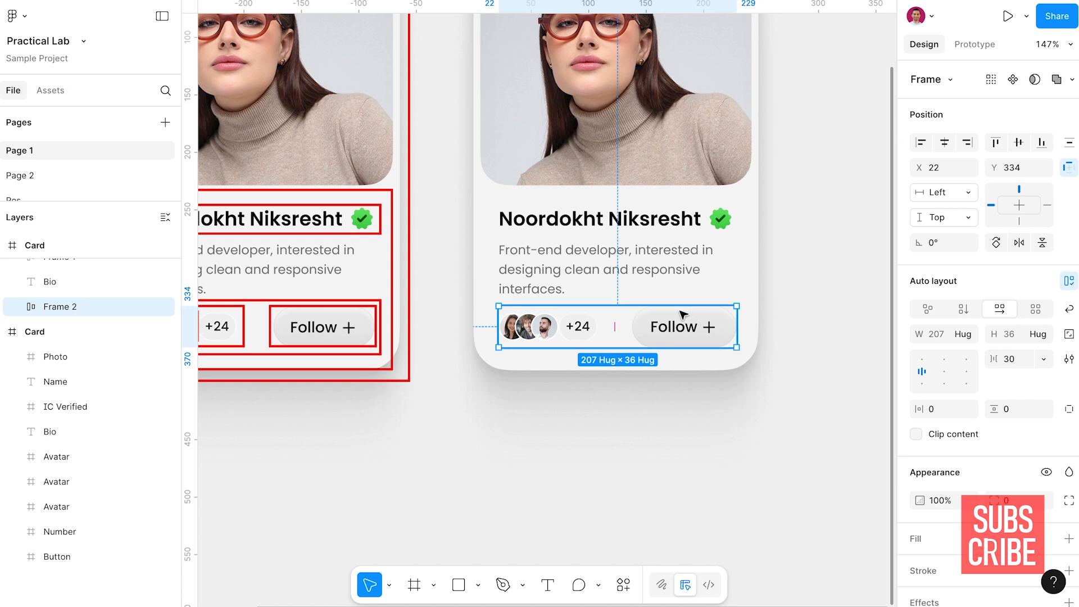
Rename the frame holding the Folowers group and the button to Action bar
{"action": "double_click", "coordinate": [62, 307]}
{"action": "type", "text": "Action"}
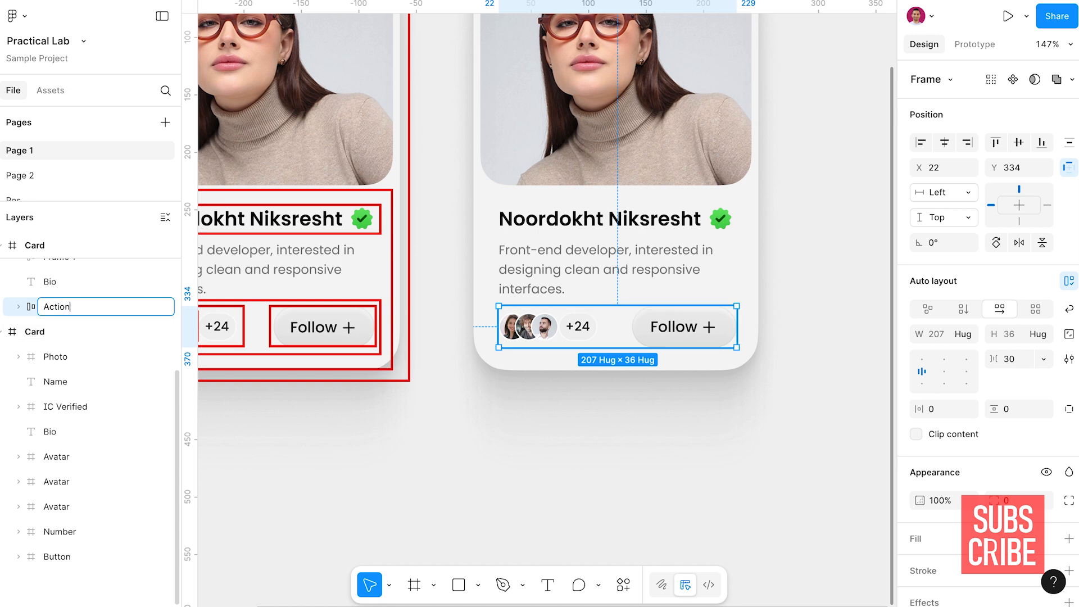
{"action": "type", "text": " bar"}
{"action": "key", "text": "Return"}
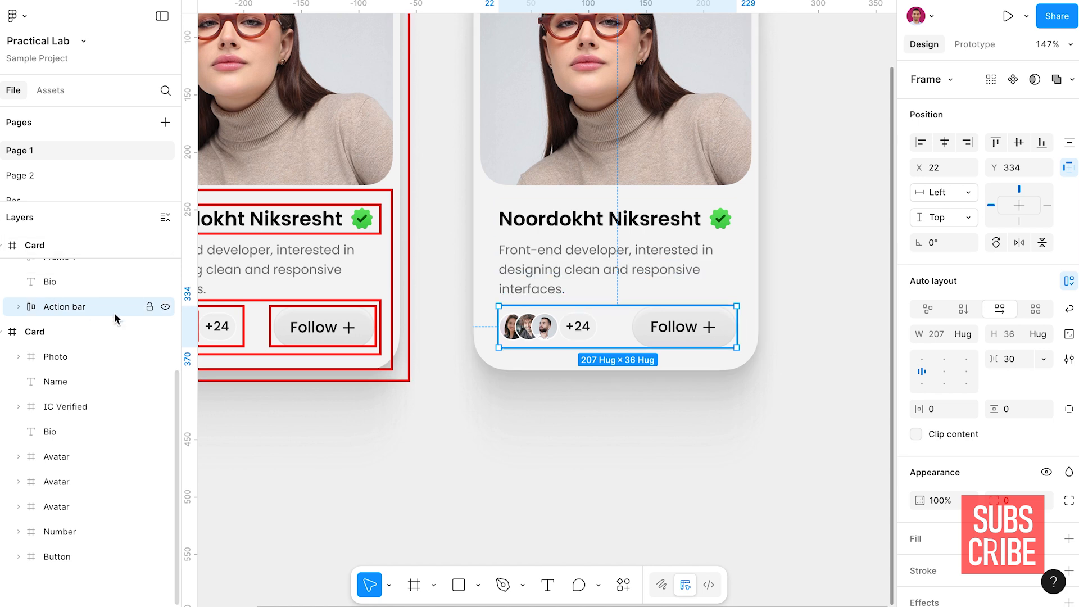
Hide and show the Action bar again to check which elements it groups
{"action": "left_click", "coordinate": [165, 306]}
{"action": "left_click", "coordinate": [166, 306]}
{"action": "left_click", "coordinate": [605, 339]}
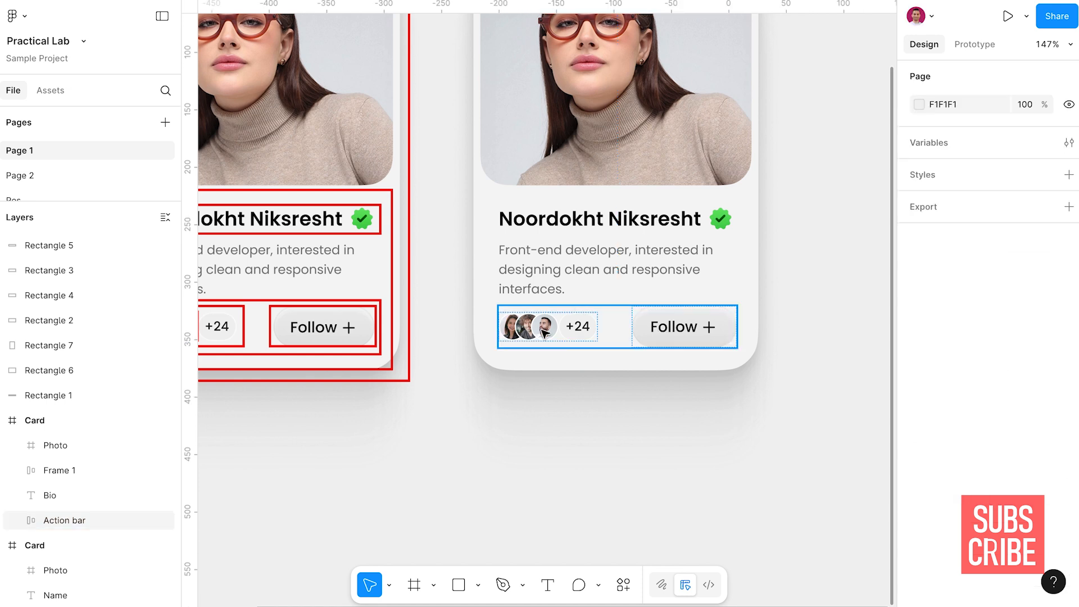
Inspect the Folowers group and the Follow button nested inside the Action bar
{"action": "double_click", "coordinate": [541, 330]}
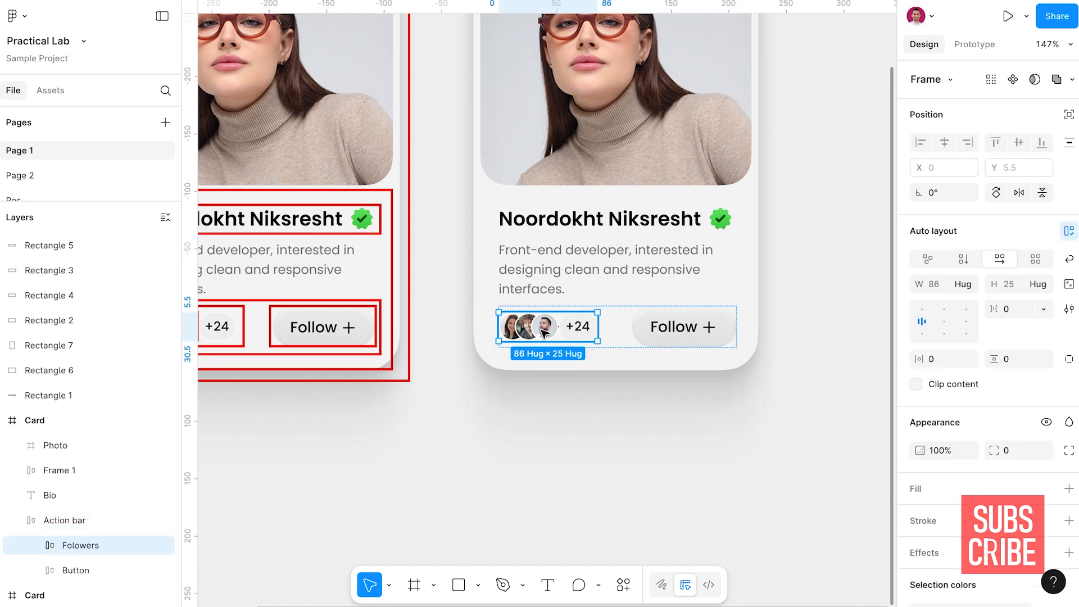
{"action": "left_click", "coordinate": [697, 345]}
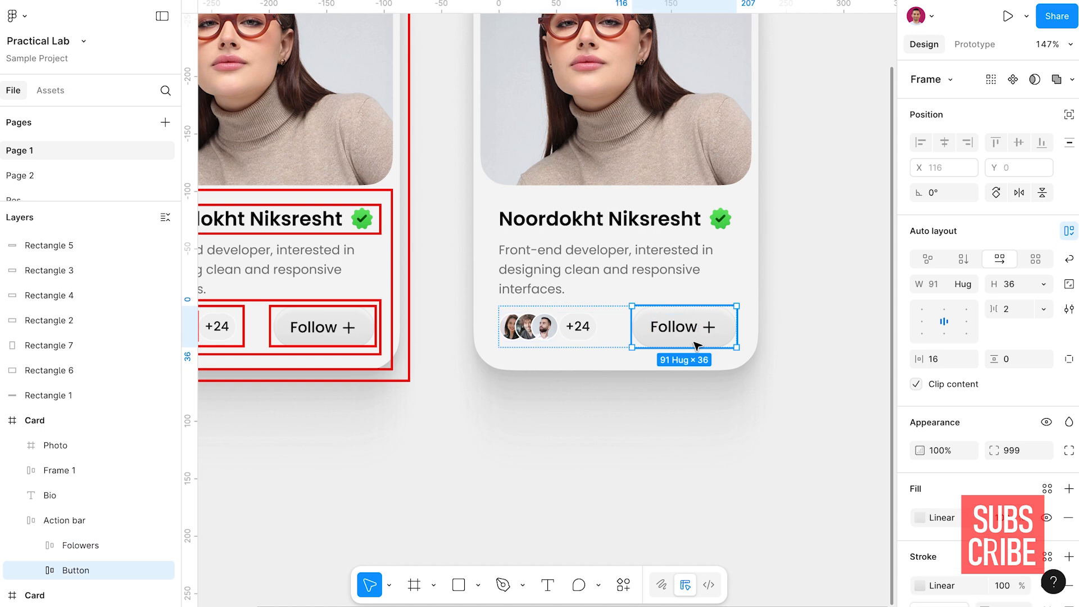
{"action": "left_click", "coordinate": [586, 345]}
{"action": "left_click", "coordinate": [656, 337]}
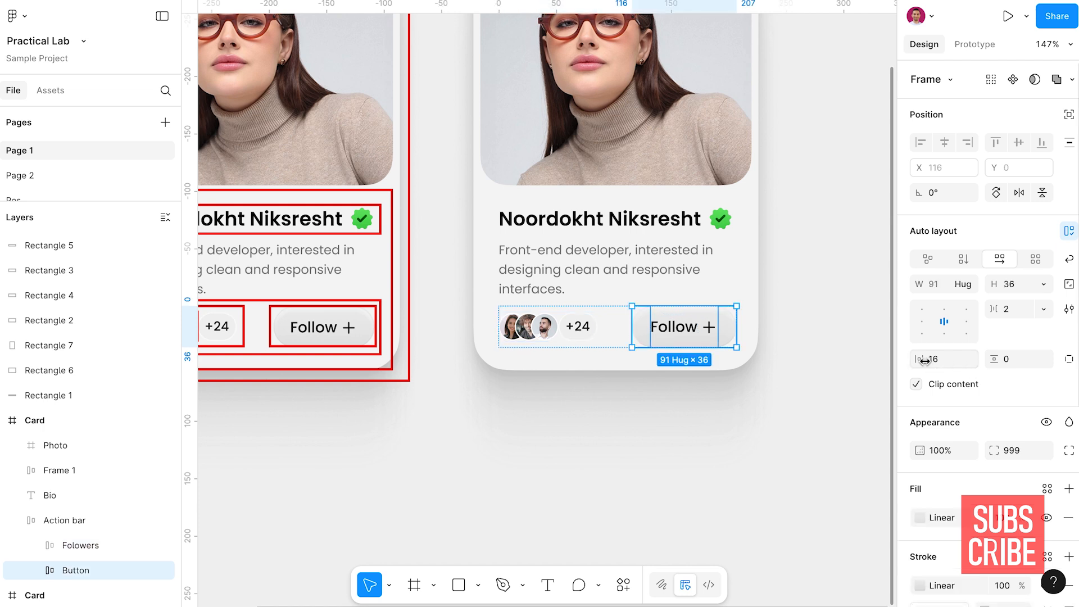
{"action": "left_click", "coordinate": [582, 327]}
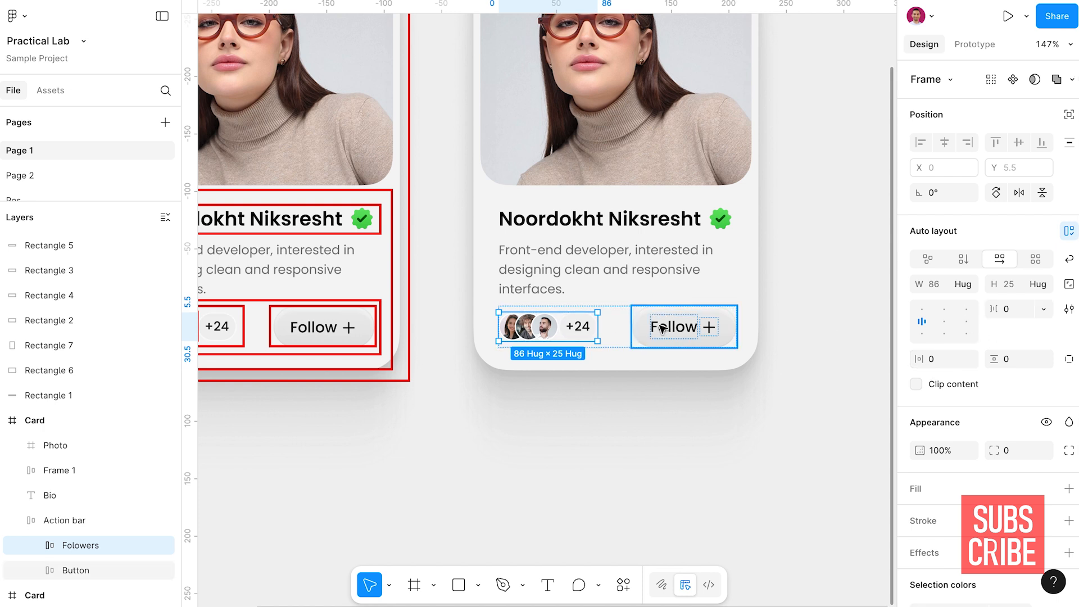
Wrap the Action bar, the Bio text and the name-and-badge frame in a vertical auto layout with a gap of 6
{"action": "left_click", "coordinate": [618, 330]}
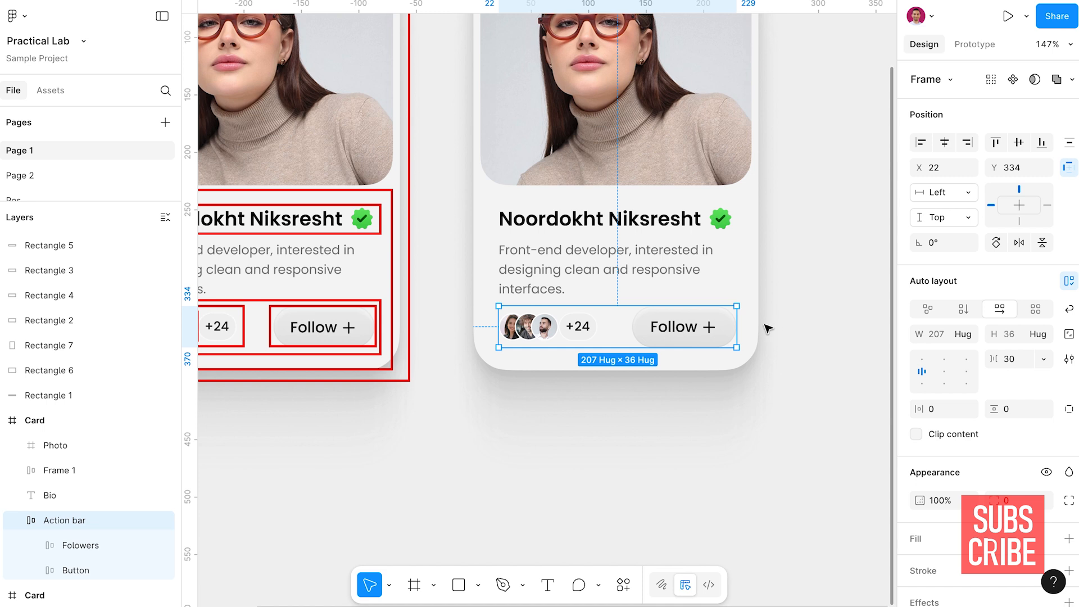
{"action": "left_click", "coordinate": [654, 268], "text": "shift"}
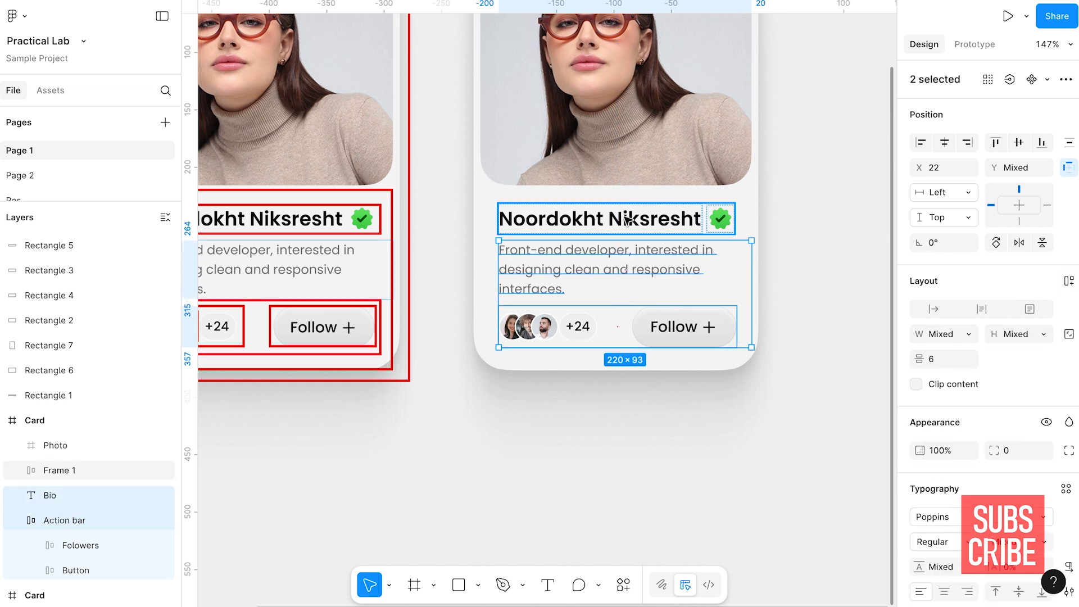
{"action": "left_click", "coordinate": [627, 225], "text": "shift"}
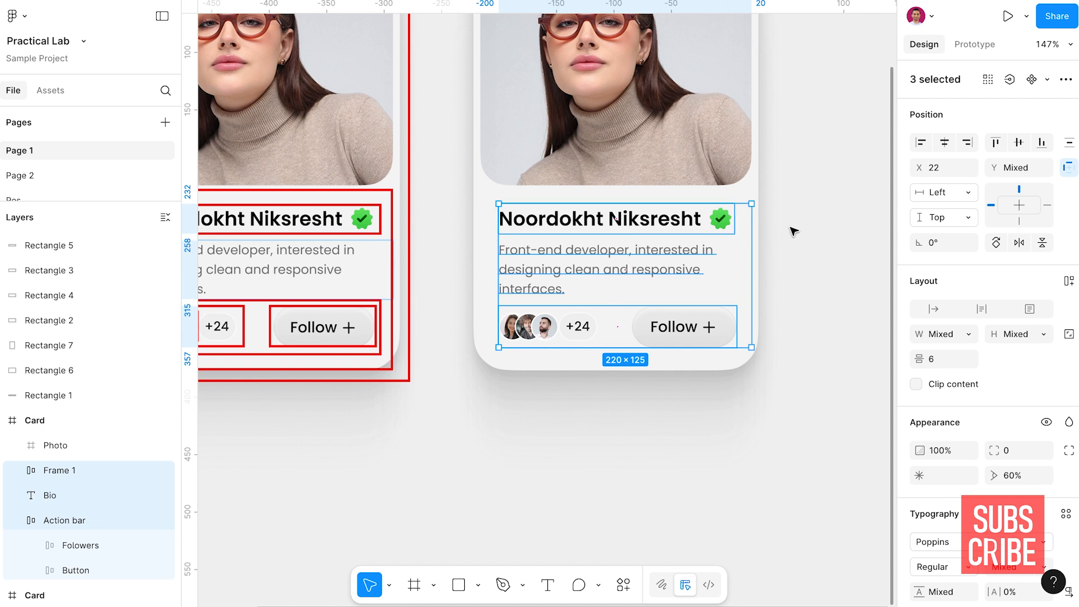
{"action": "key", "text": "shift+a"}
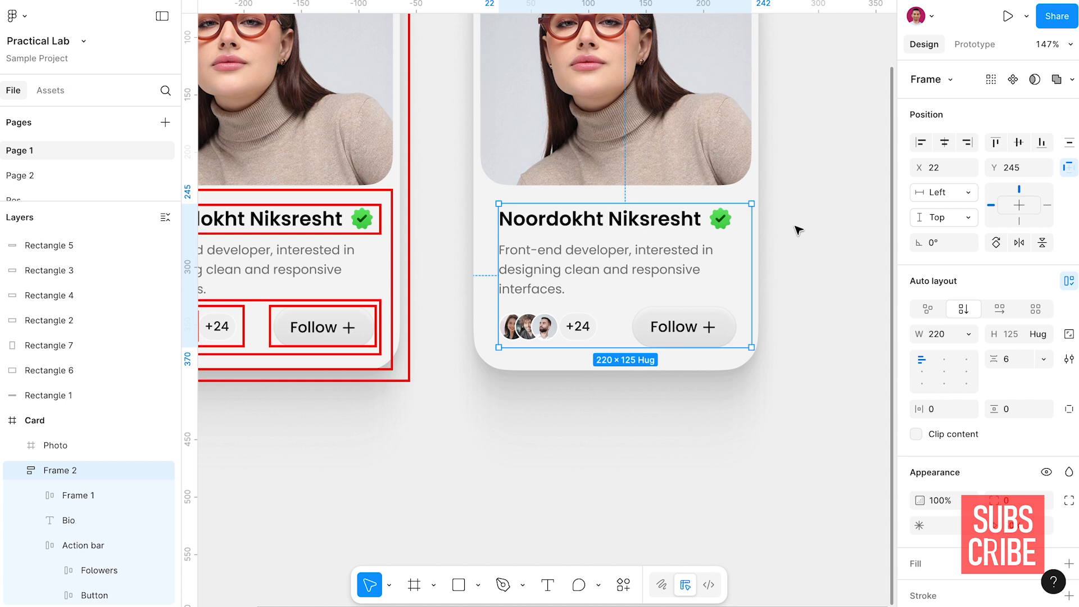
Rename the new frame that holds the name, bio and Action bar to Info
{"action": "left_click", "coordinate": [55, 474]}
{"action": "double_click", "coordinate": [55, 474]}
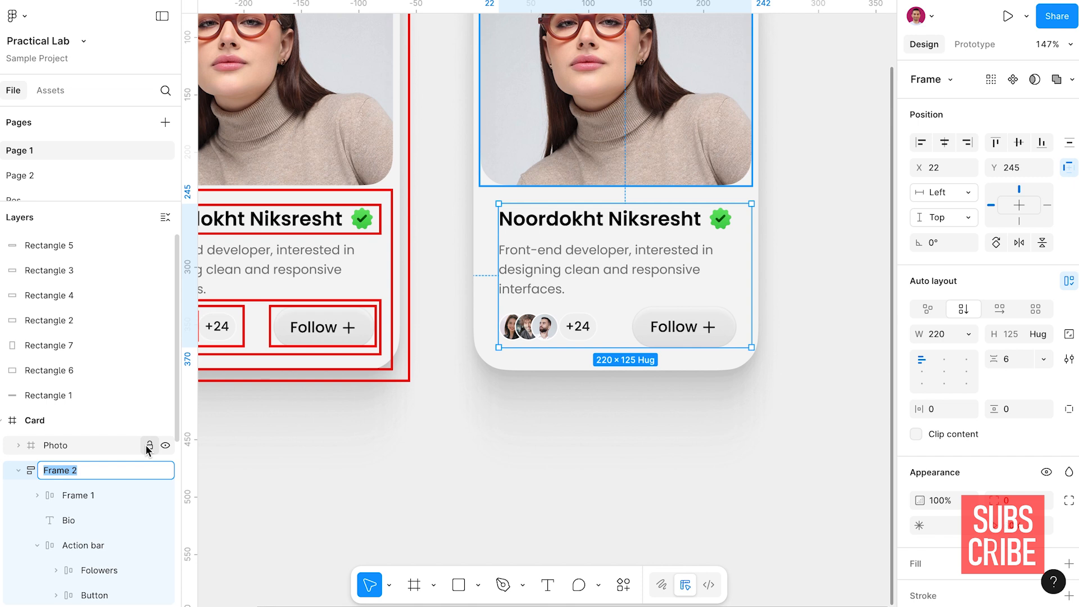
{"action": "type", "text": "Info"}
Rename the nested name-and-badge frame to Name & Badge and collapse the Action bar layer
{"action": "double_click", "coordinate": [81, 499]}
{"action": "type", "text": "Name & Badge"}
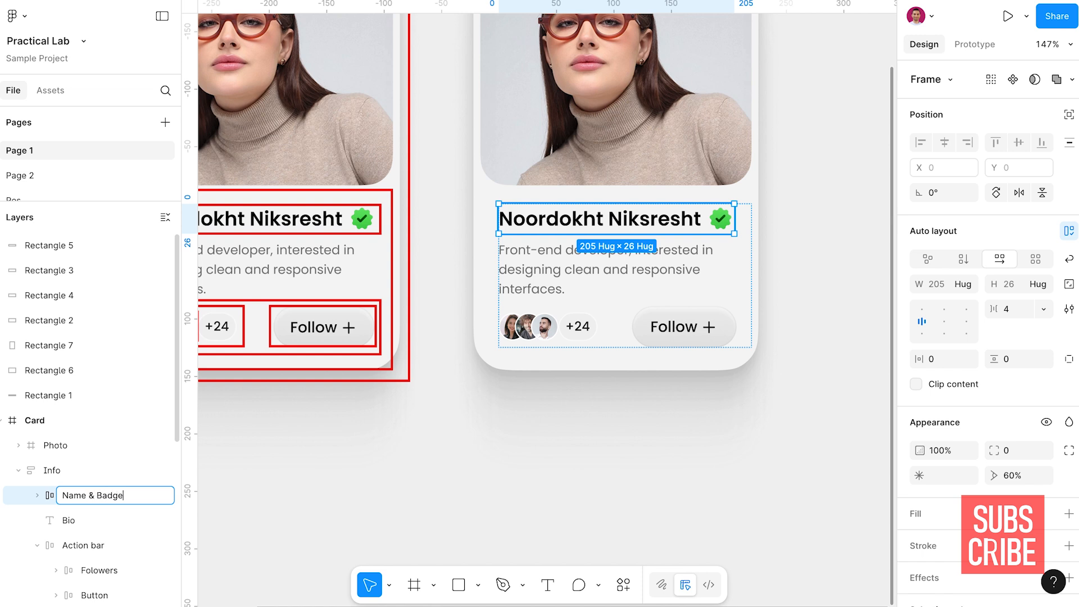
{"action": "key", "text": "Return"}
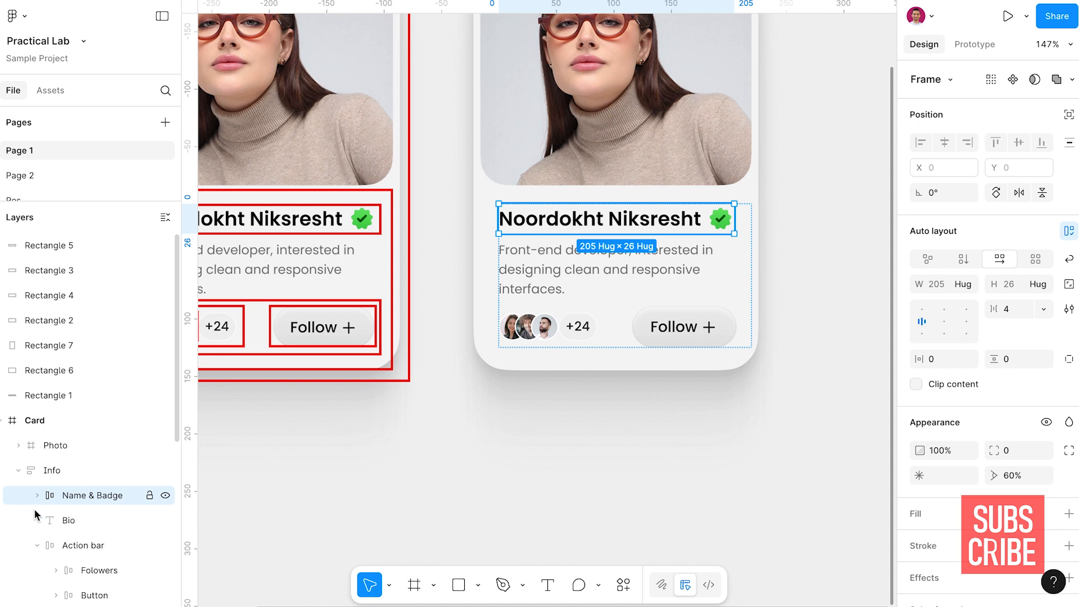
{"action": "left_click", "coordinate": [37, 545]}
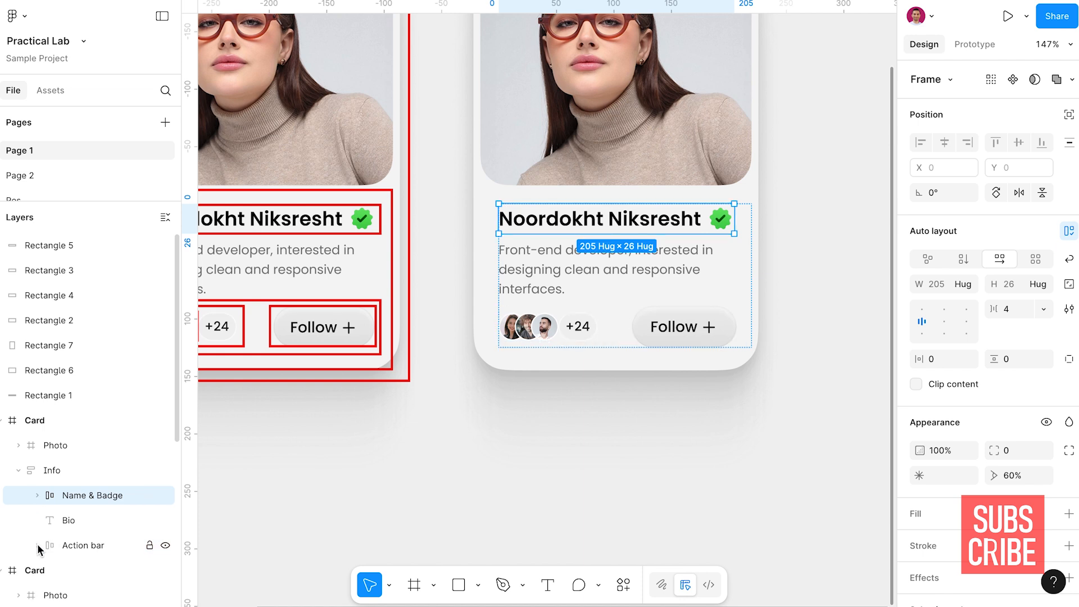
Examine the Photo and Info frames against the outlines planned on the original card
{"action": "left_click", "coordinate": [55, 474]}
{"action": "scroll", "coordinate": [583, 229], "scroll_direction": "up", "scroll_amount": 2}
{"action": "scroll", "coordinate": [582, 228], "scroll_direction": "down", "scroll_amount": 5}
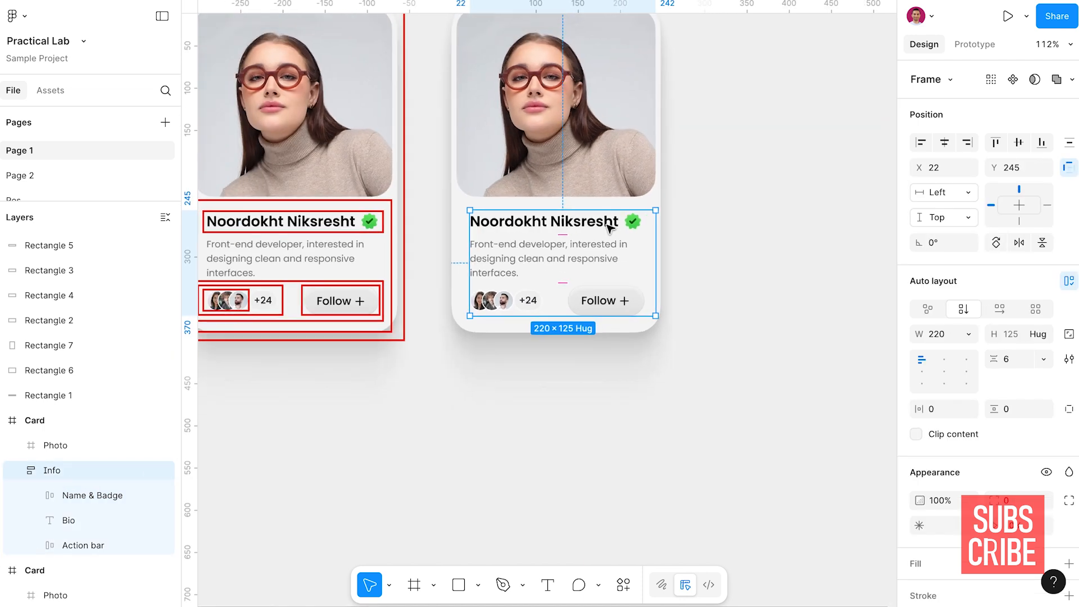
{"action": "scroll", "coordinate": [581, 230], "scroll_direction": "up", "scroll_amount": 2}
{"action": "scroll", "coordinate": [582, 230], "scroll_direction": "left", "scroll_amount": 3}
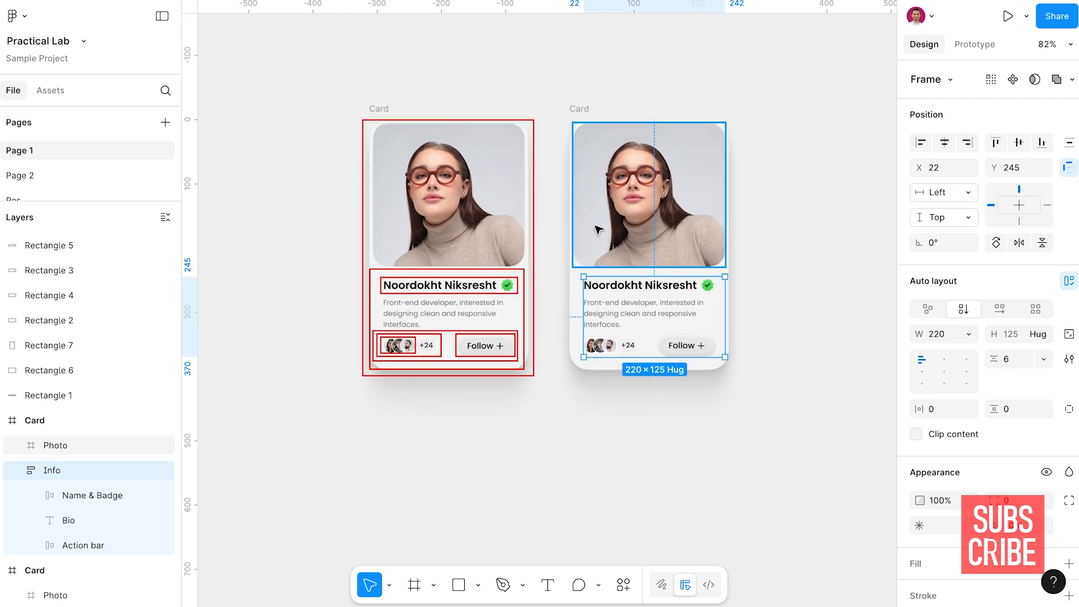
{"action": "left_click", "coordinate": [659, 204]}
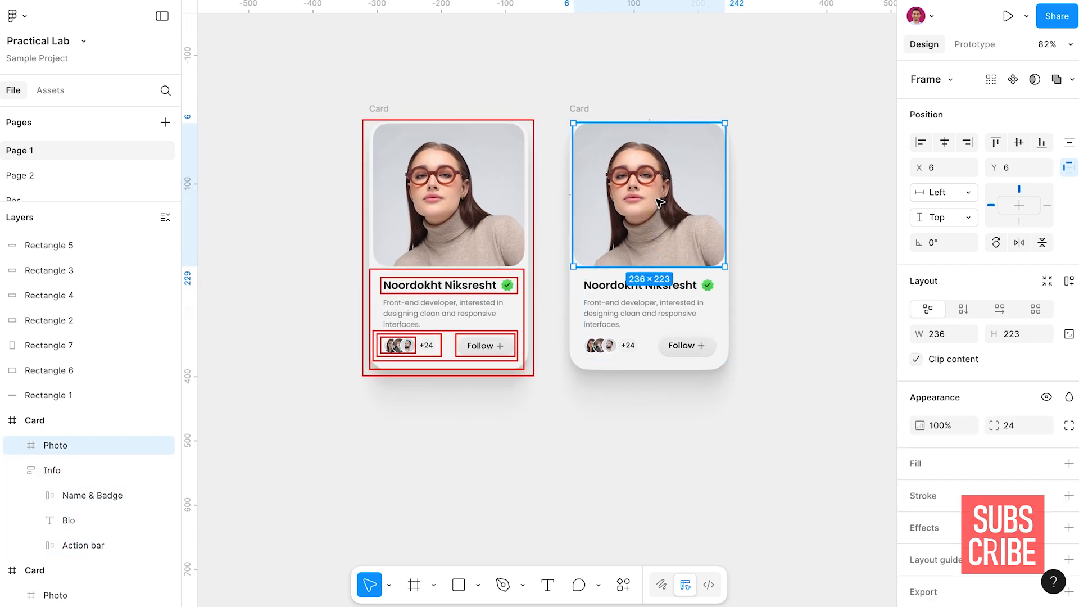
{"action": "left_click", "coordinate": [654, 299], "text": "shift"}
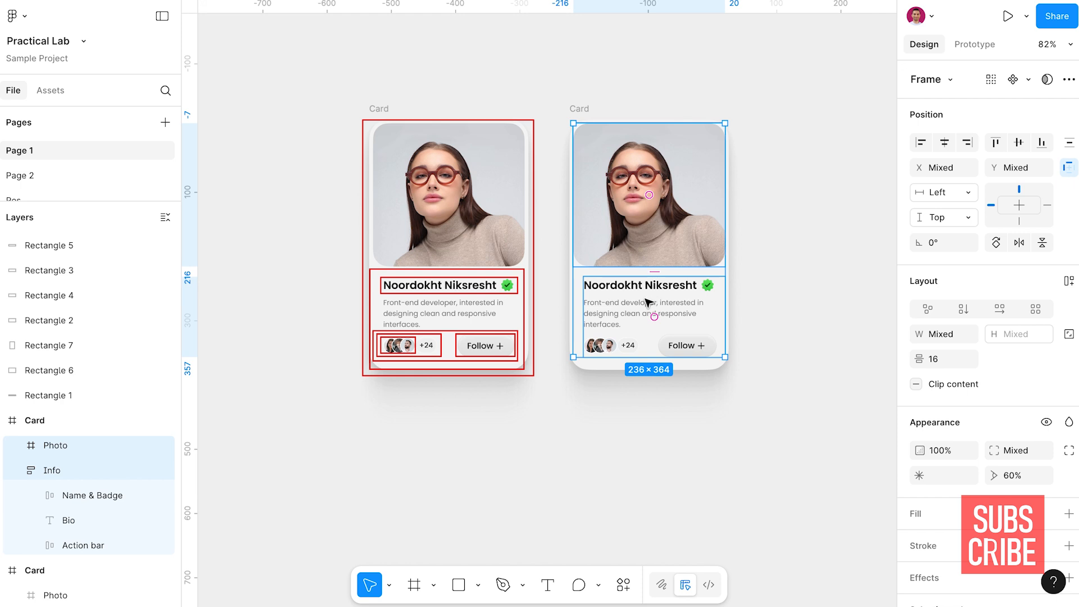
{"action": "key", "text": "Escape"}
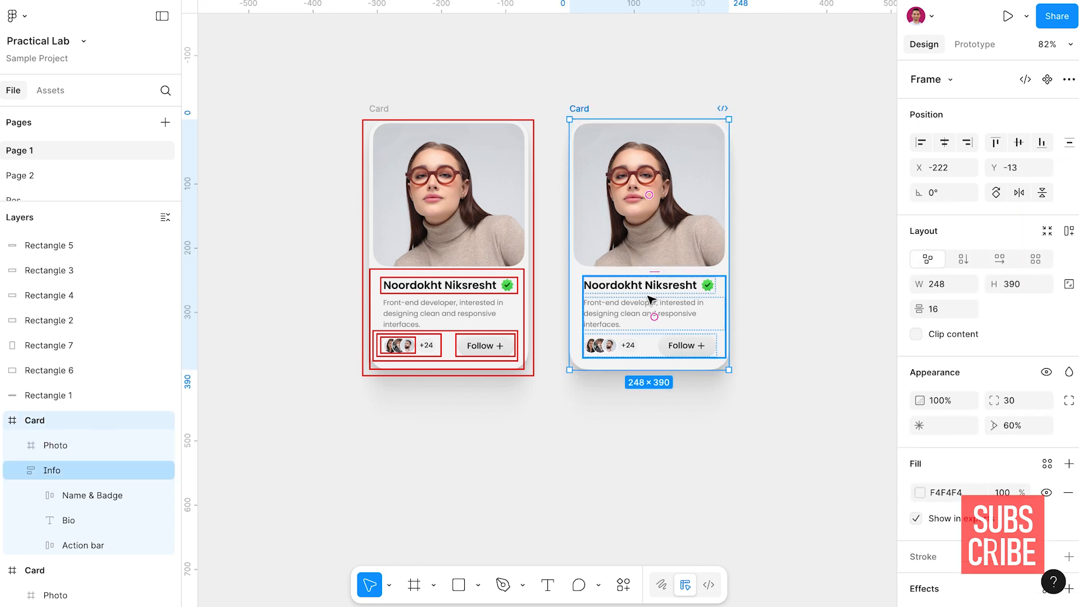
Collapse the Info layer and apply vertical auto layout to the duplicate Card frame that contains Photo and Info
{"action": "left_click", "coordinate": [19, 470]}
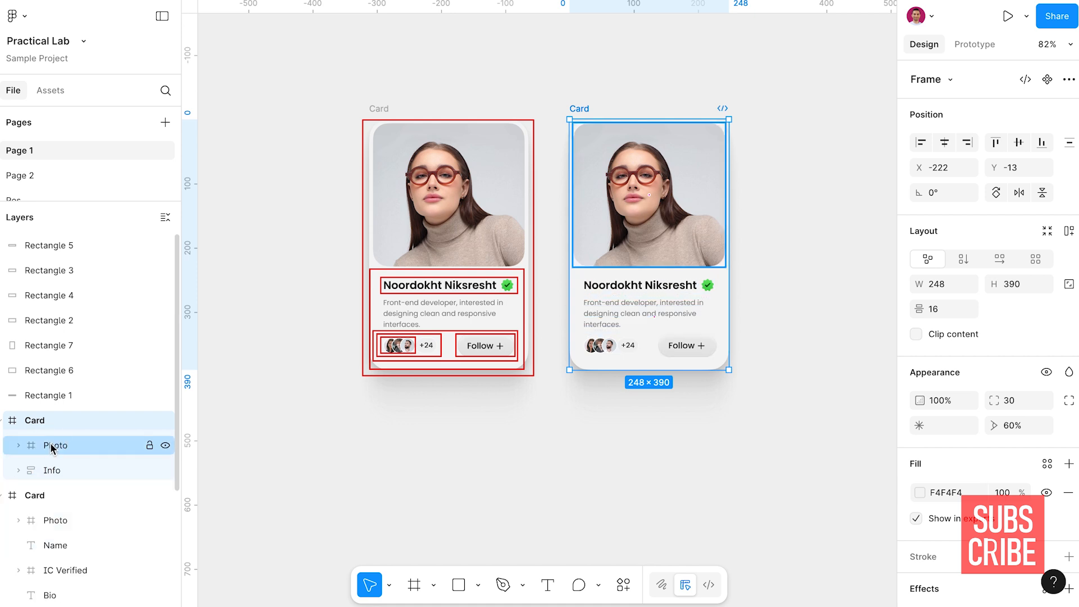
{"action": "left_click", "coordinate": [49, 444]}
{"action": "left_click", "coordinate": [50, 469]}
{"action": "left_click", "coordinate": [41, 421]}
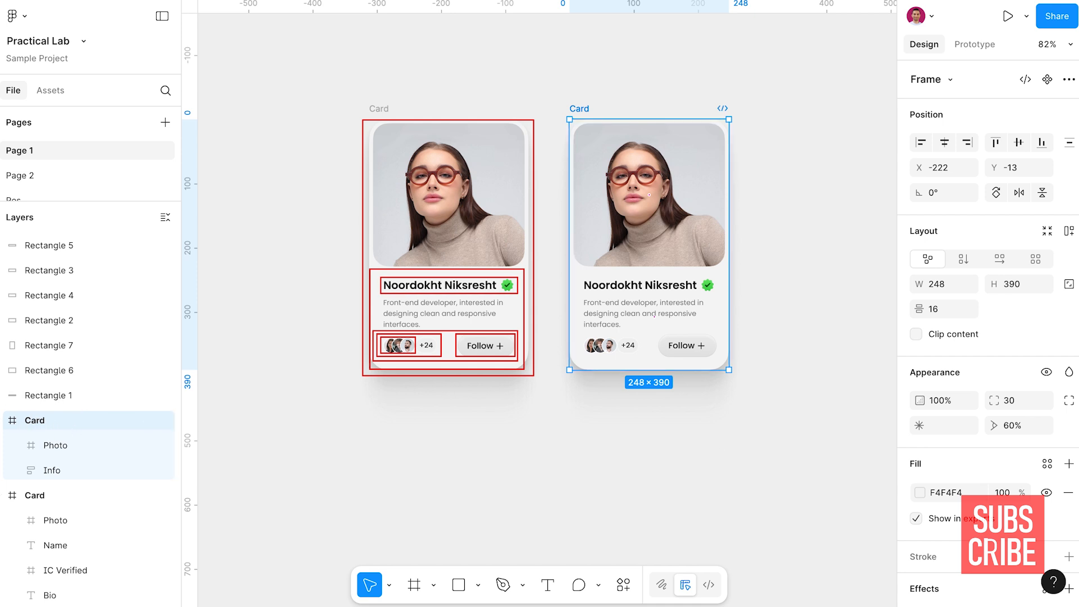
{"action": "left_click", "coordinate": [1067, 232]}
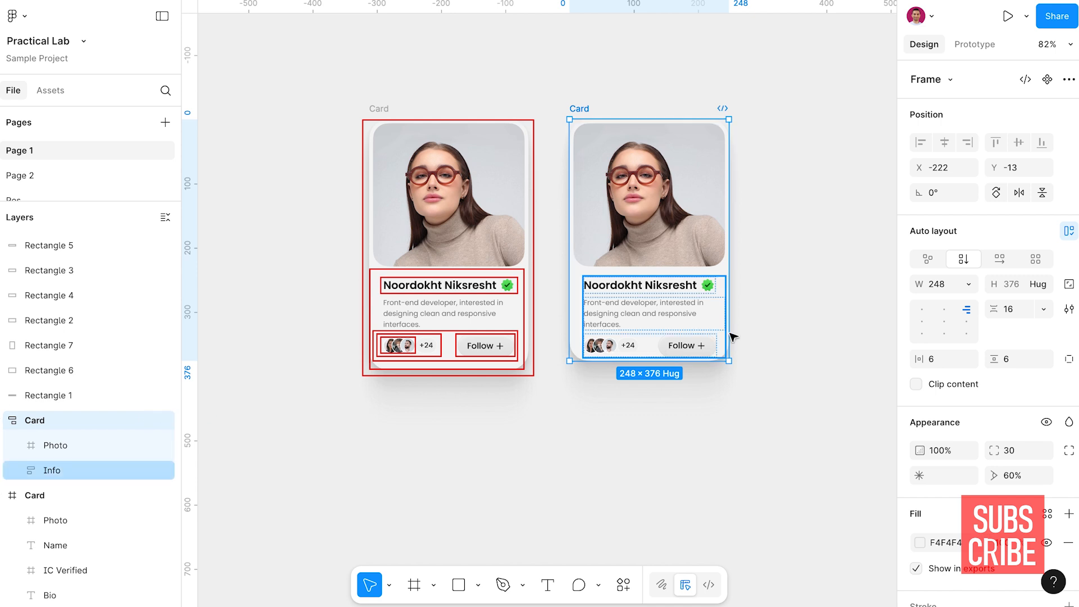
{"action": "scroll", "coordinate": [775, 311], "scroll_direction": "up", "scroll_amount": 5}
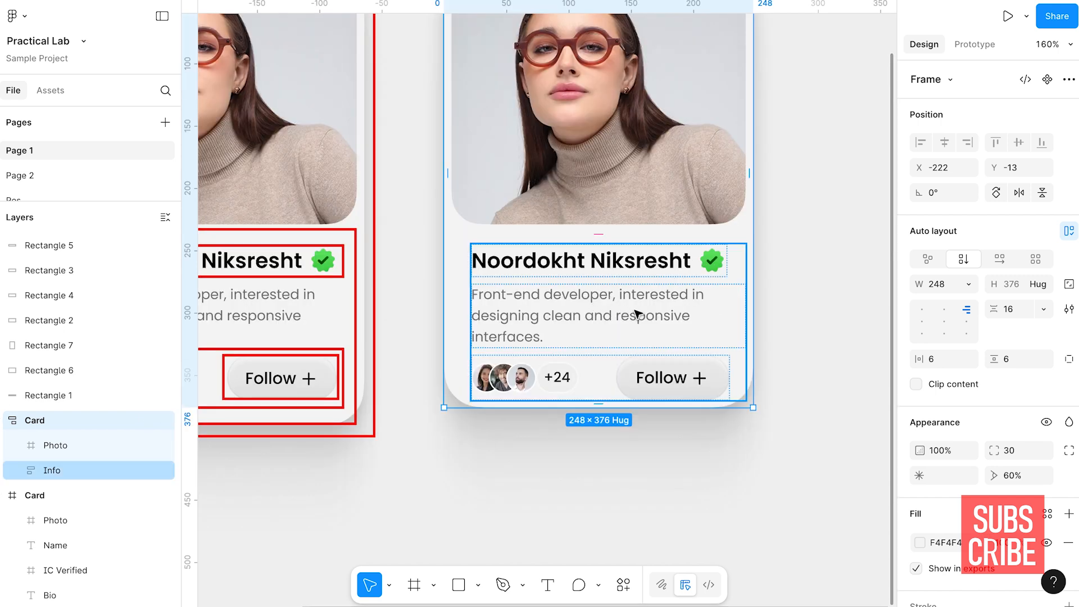
{"action": "scroll", "coordinate": [635, 313], "scroll_direction": "down", "scroll_amount": 3}
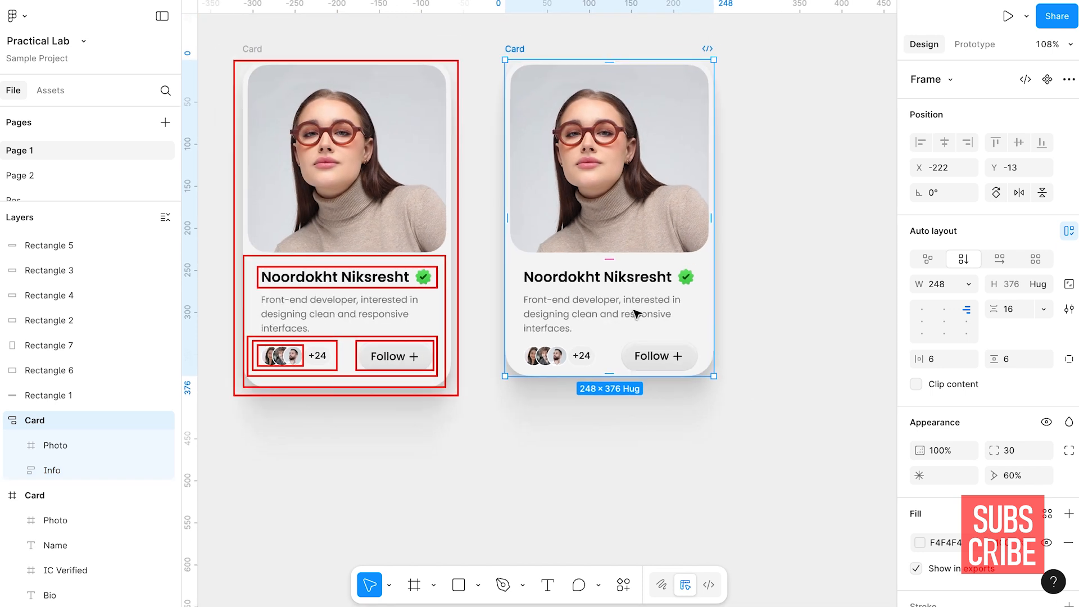
Set the width of the Info frame to fill its container
{"action": "left_click", "coordinate": [635, 313]}
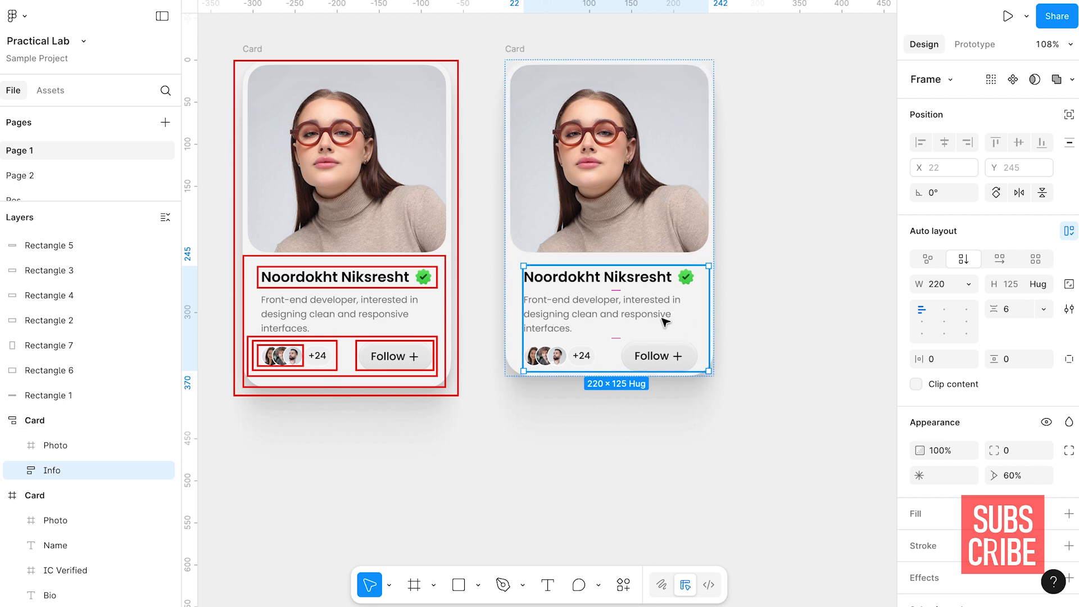
{"action": "left_click", "coordinate": [968, 289]}
{"action": "left_click", "coordinate": [948, 320]}
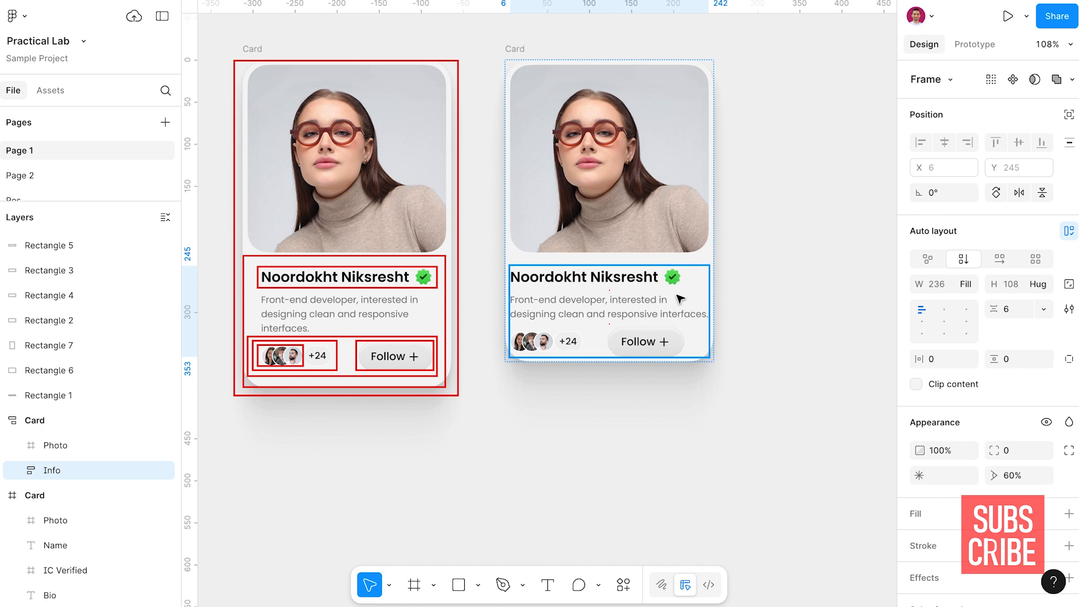
Set the Info frame's horizontal padding to 16 and its vertical padding to 12
{"action": "left_click", "coordinate": [944, 363]}
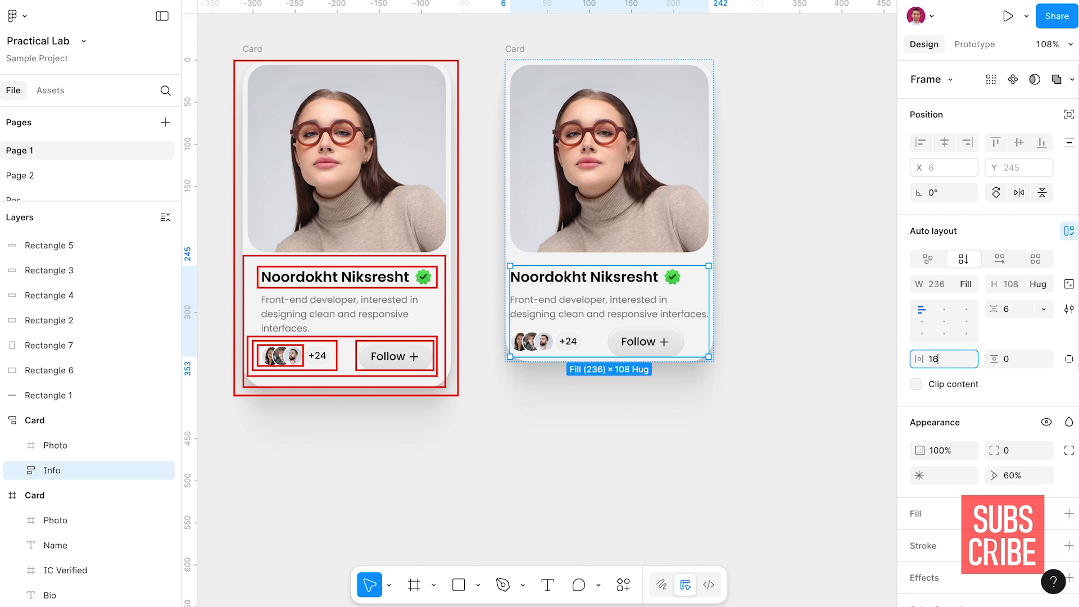
{"action": "type", "text": "16"}
{"action": "key", "text": "Return"}
{"action": "left_click", "coordinate": [1014, 366]}
{"action": "type", "text": "12"}
{"action": "key", "text": "Return"}
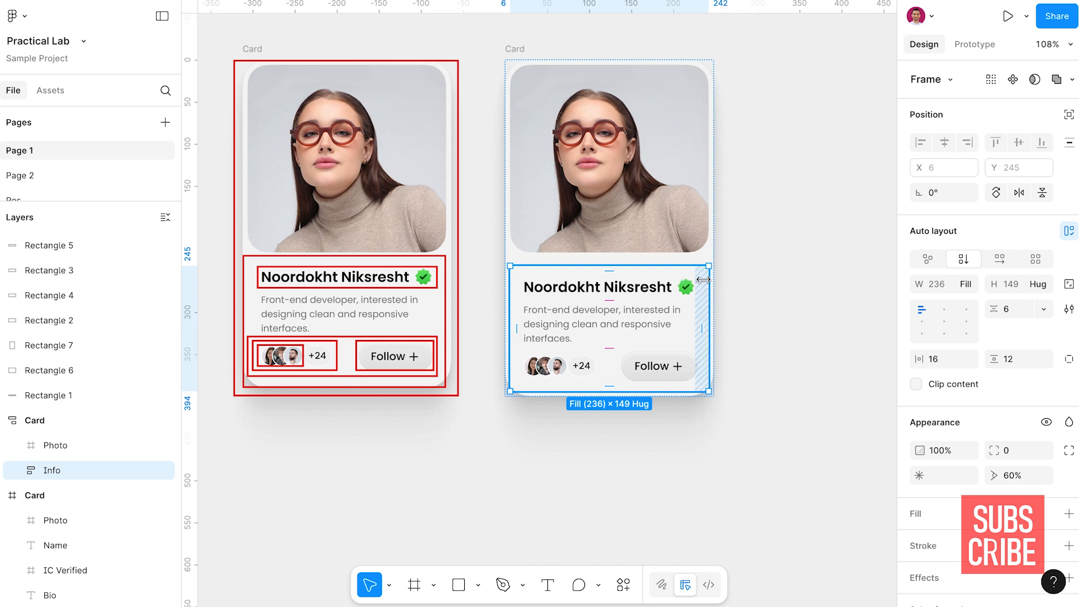
Set the Card's vertical gap between the Photo and Info frames to 4
{"action": "left_click", "coordinate": [714, 254]}
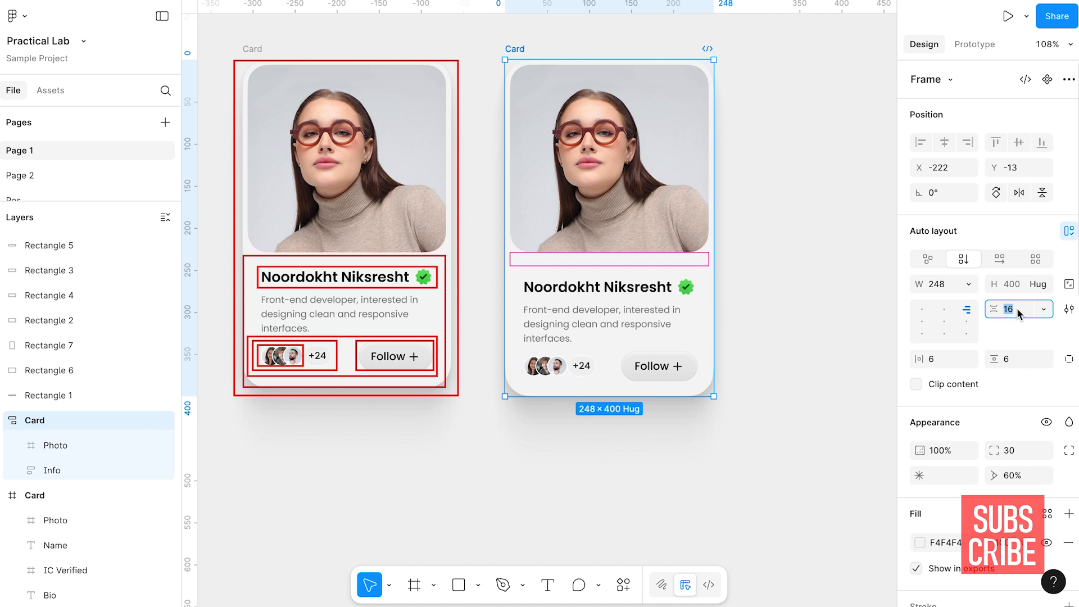
{"action": "key", "text": "Return"}
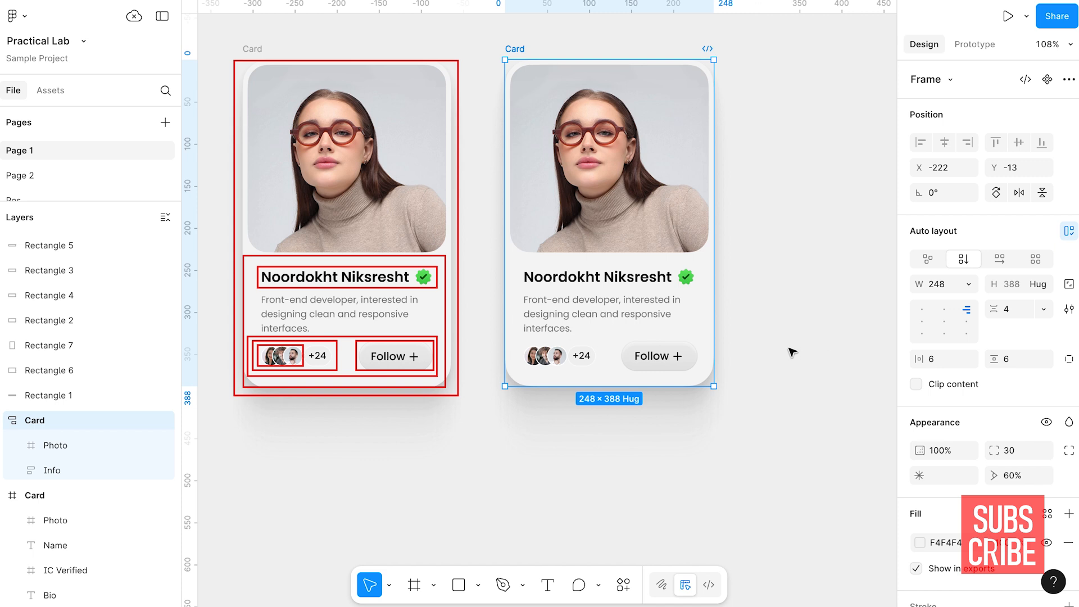
Try widening the Card to about 330 to test its responsiveness, and undo the resize
{"action": "left_click_drag", "start_coordinate": [713, 335], "coordinate": [783, 334]}
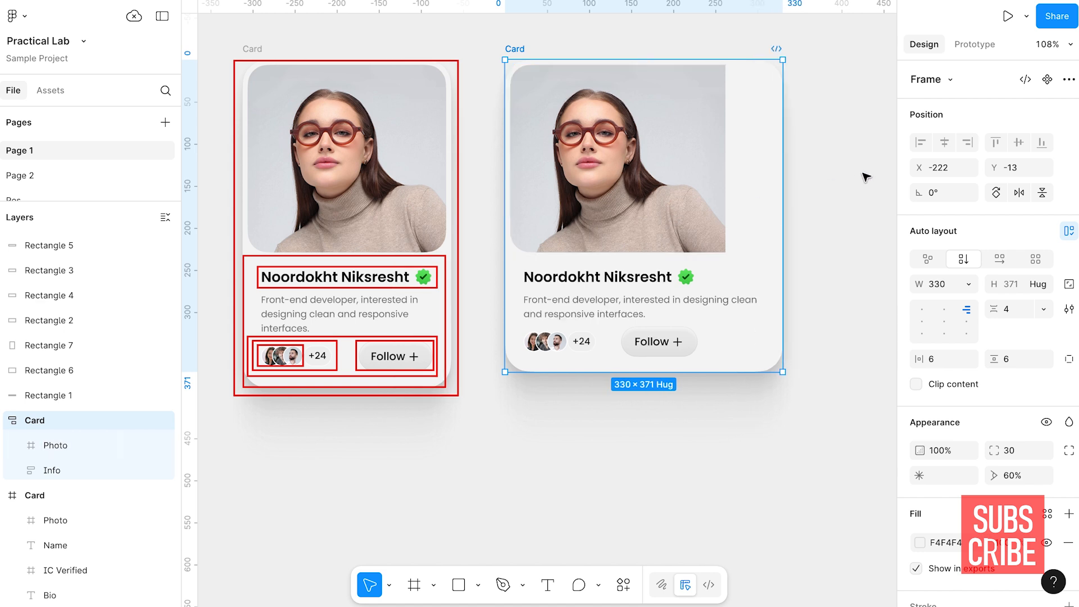
{"action": "key", "text": "ctrl+z"}
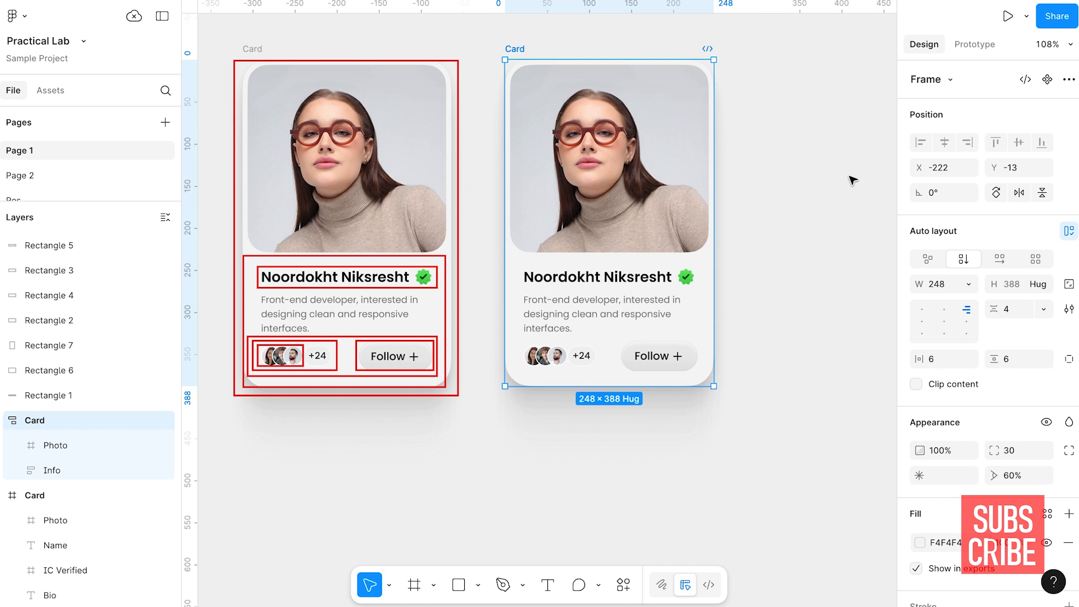
Set both the horizontal and vertical constraints of the image inside the Photo frame to Scale
{"action": "left_click", "coordinate": [663, 190], "text": "ctrl"}
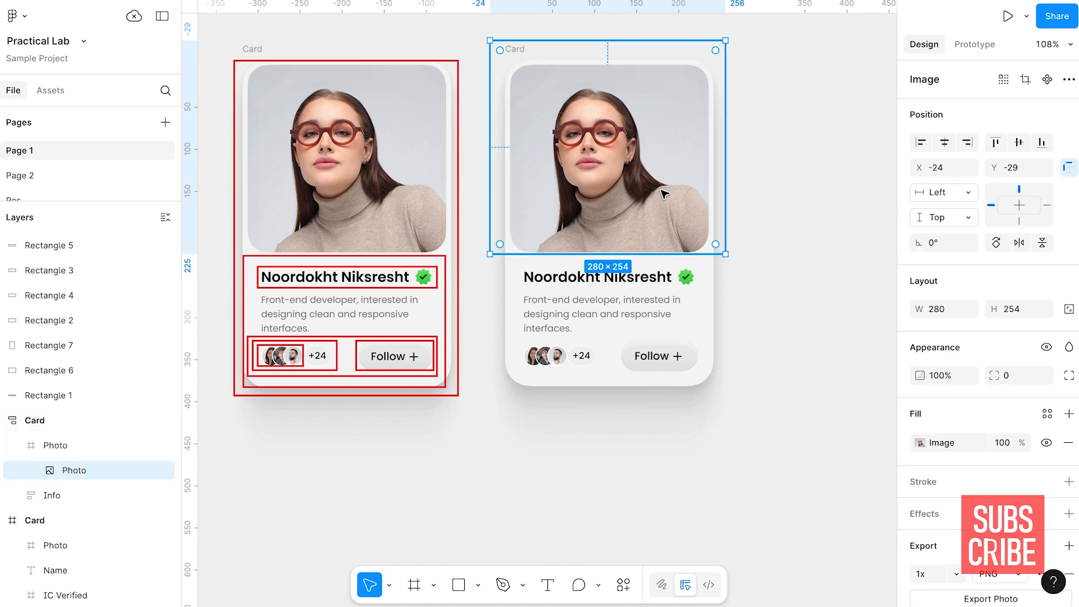
{"action": "left_click", "coordinate": [974, 192]}
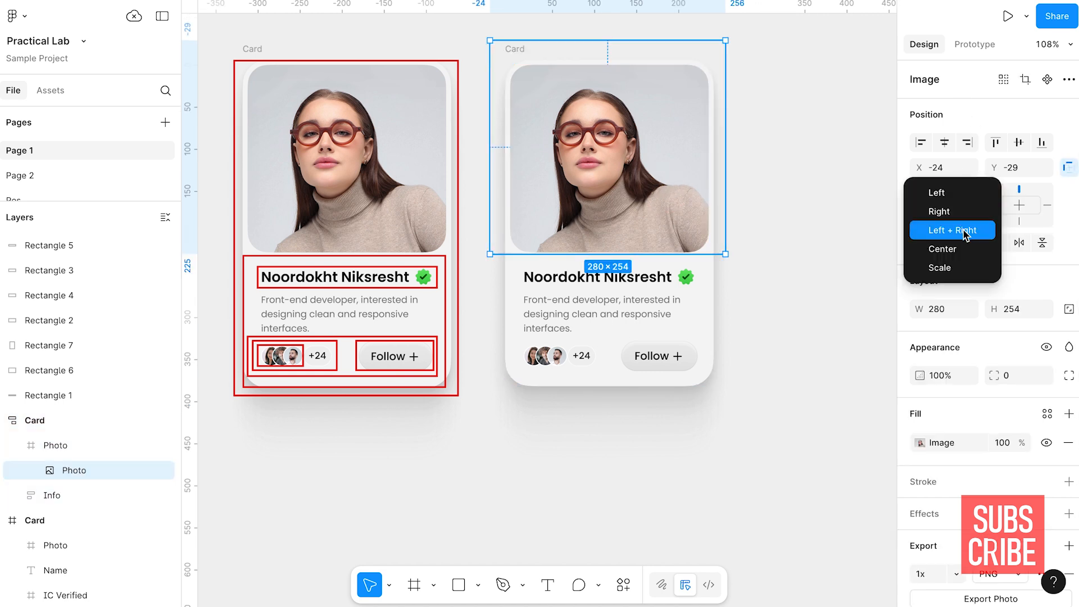
{"action": "left_click", "coordinate": [955, 268]}
{"action": "left_click", "coordinate": [949, 217]}
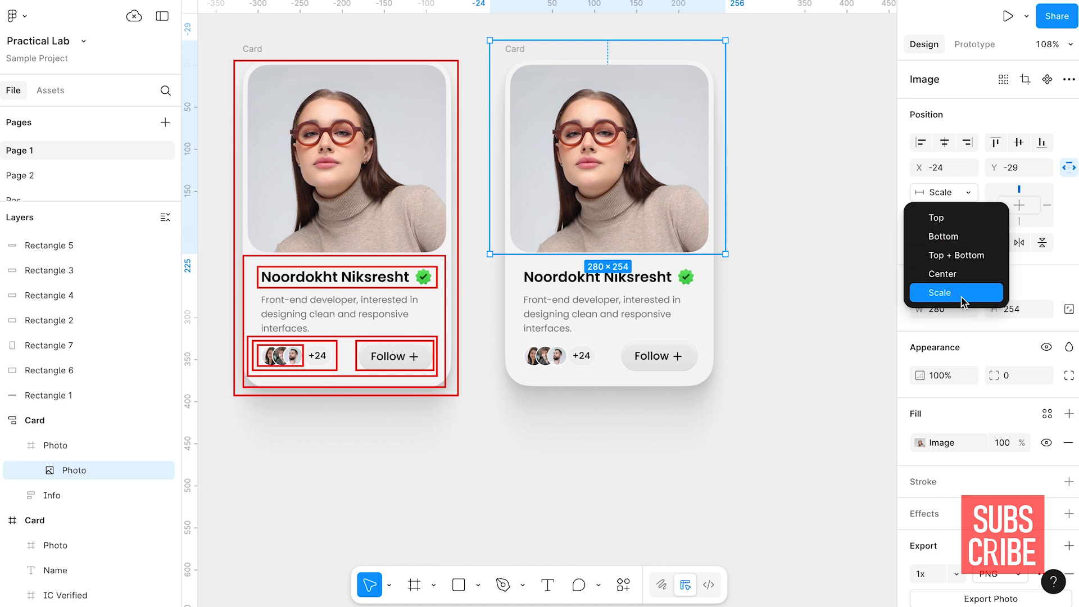
{"action": "left_click", "coordinate": [944, 294]}
{"action": "left_click", "coordinate": [773, 243]}
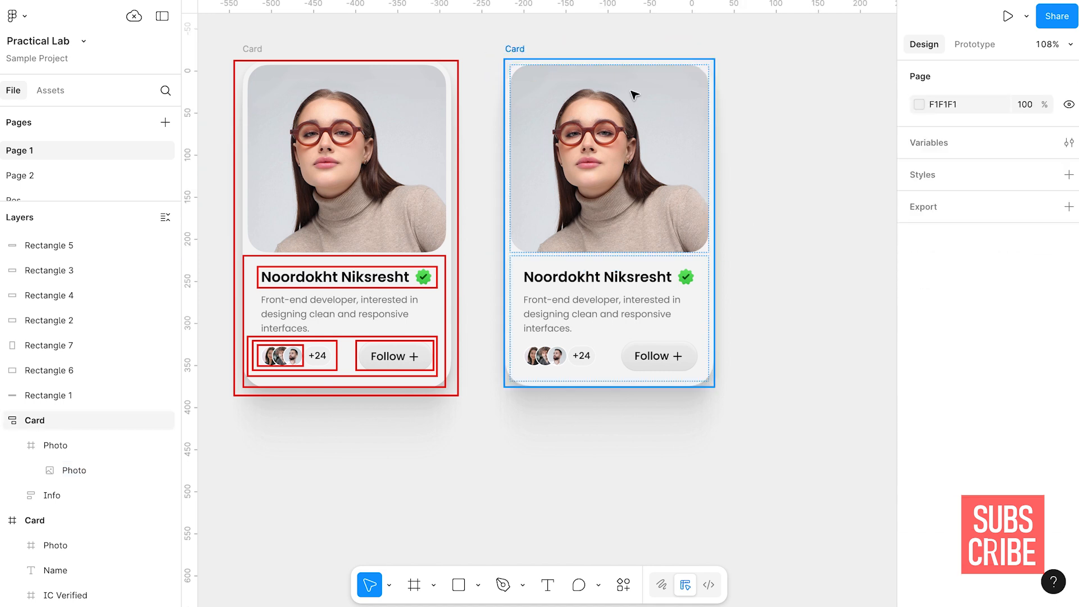
Widen the duplicate Card to about 353 to test how its contents adapt
{"action": "left_click", "coordinate": [634, 96]}
{"action": "left_click_drag", "start_coordinate": [718, 185], "coordinate": [801, 189]}
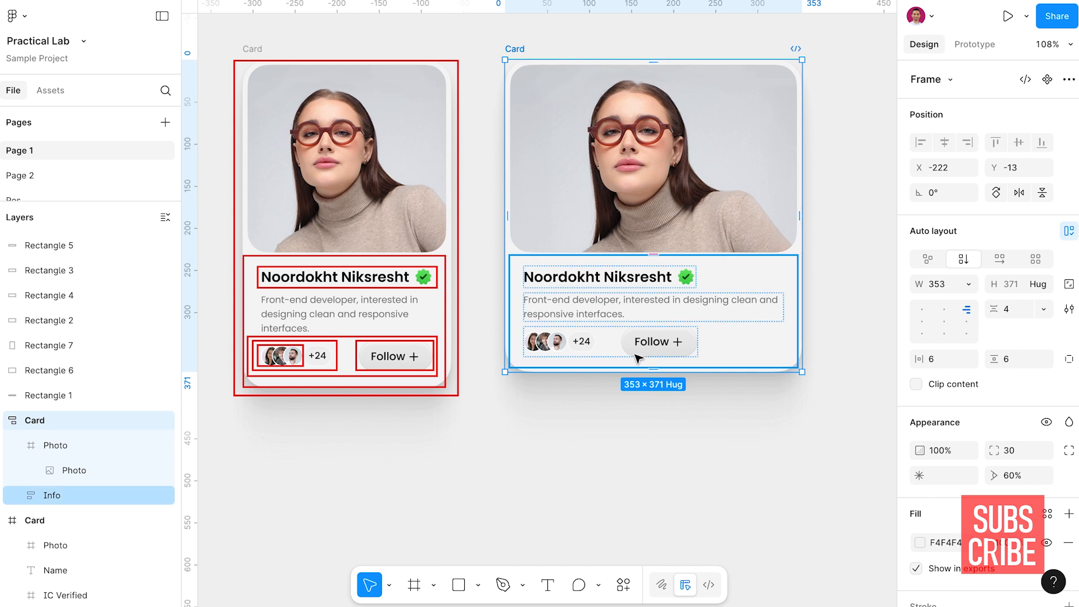
Set the duplicate Card's Action bar width to Fill container and its horizontal gap to Auto
{"action": "left_click", "coordinate": [652, 344]}
{"action": "left_click", "coordinate": [652, 344]}
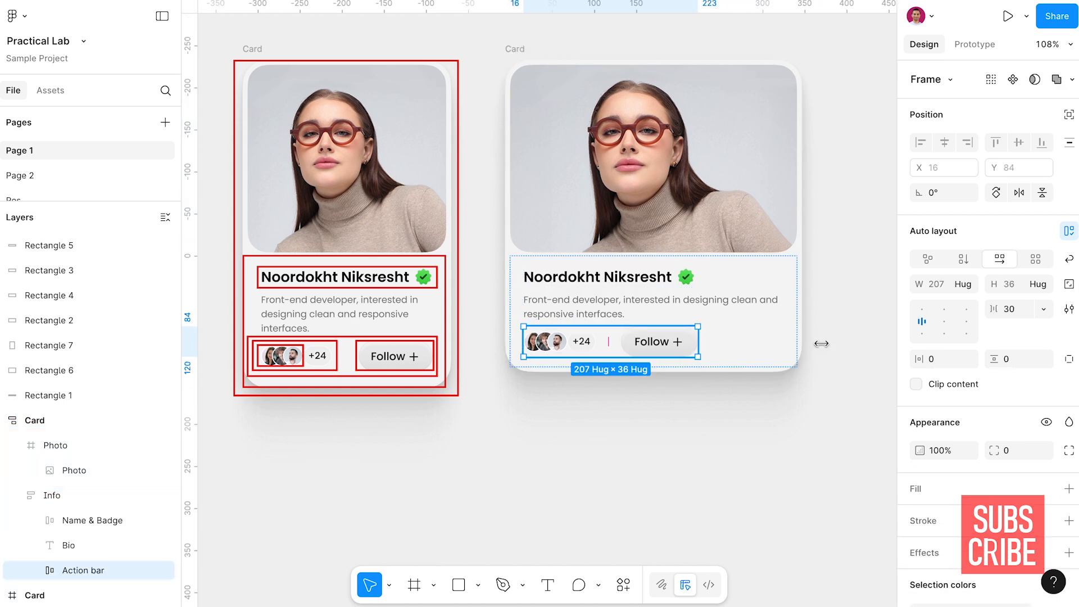
{"action": "left_click", "coordinate": [963, 284]}
{"action": "left_click", "coordinate": [965, 304]}
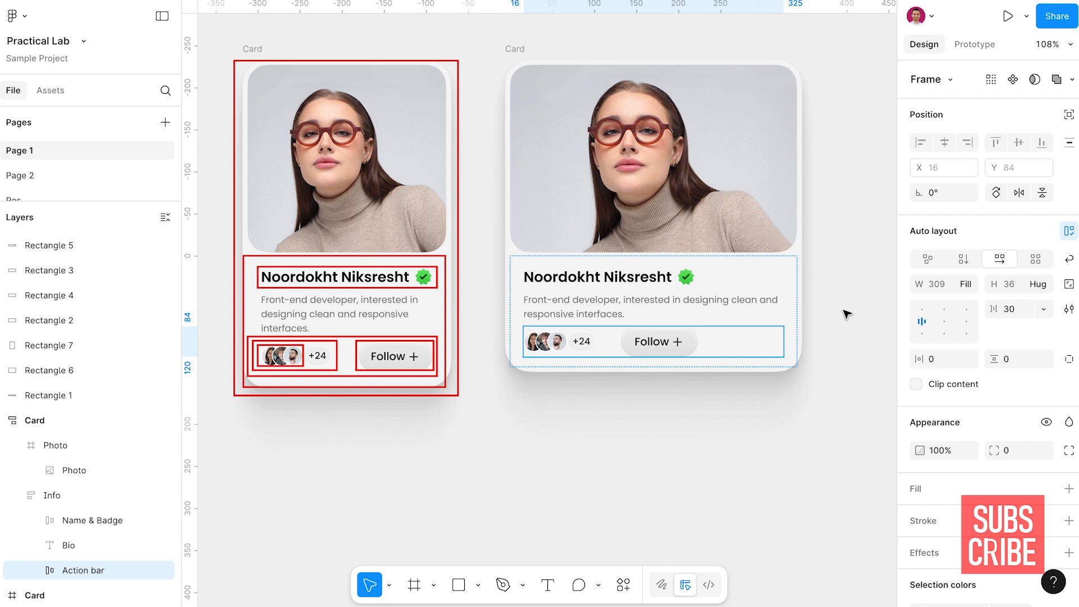
{"action": "left_click", "coordinate": [1044, 308]}
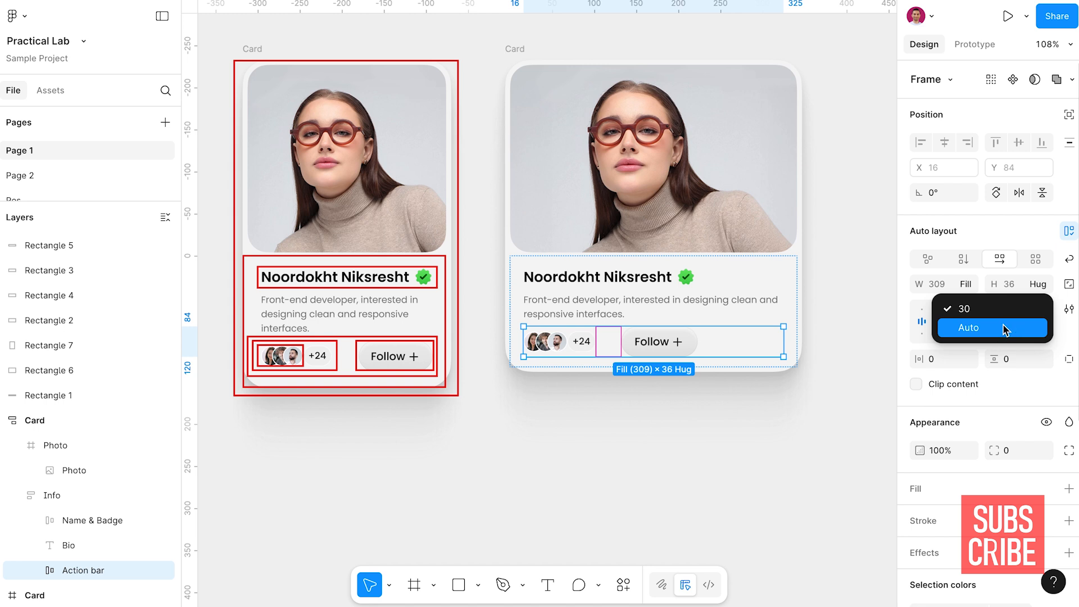
{"action": "left_click", "coordinate": [1005, 329]}
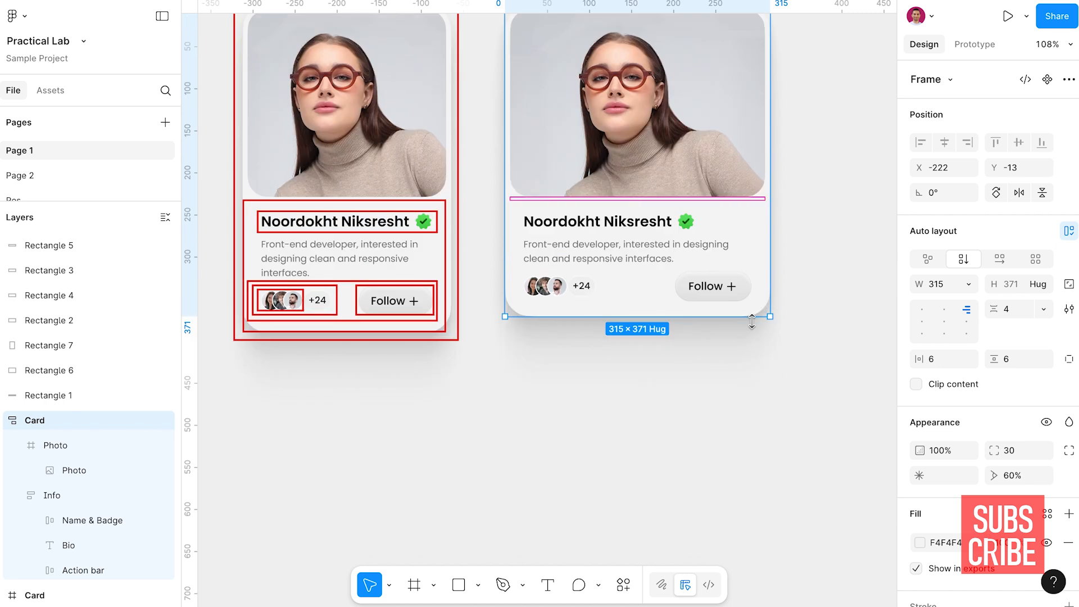
Resize the duplicate Card to about 315 × 418 and set its Photo frame's height to Fill container
{"action": "left_click_drag", "start_coordinate": [754, 315], "coordinate": [724, 355]}
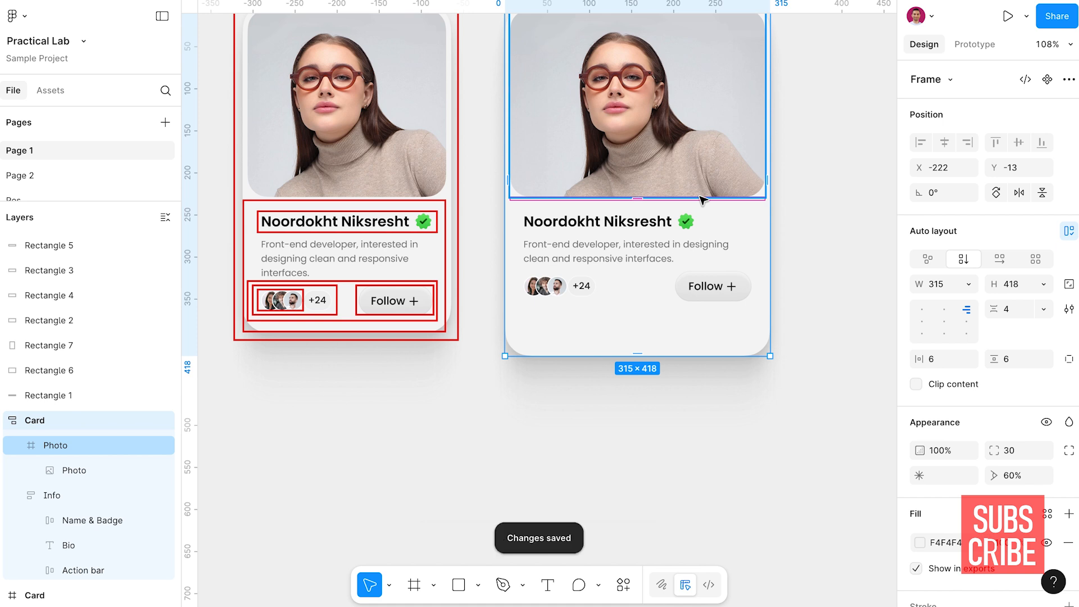
{"action": "left_click", "coordinate": [702, 198]}
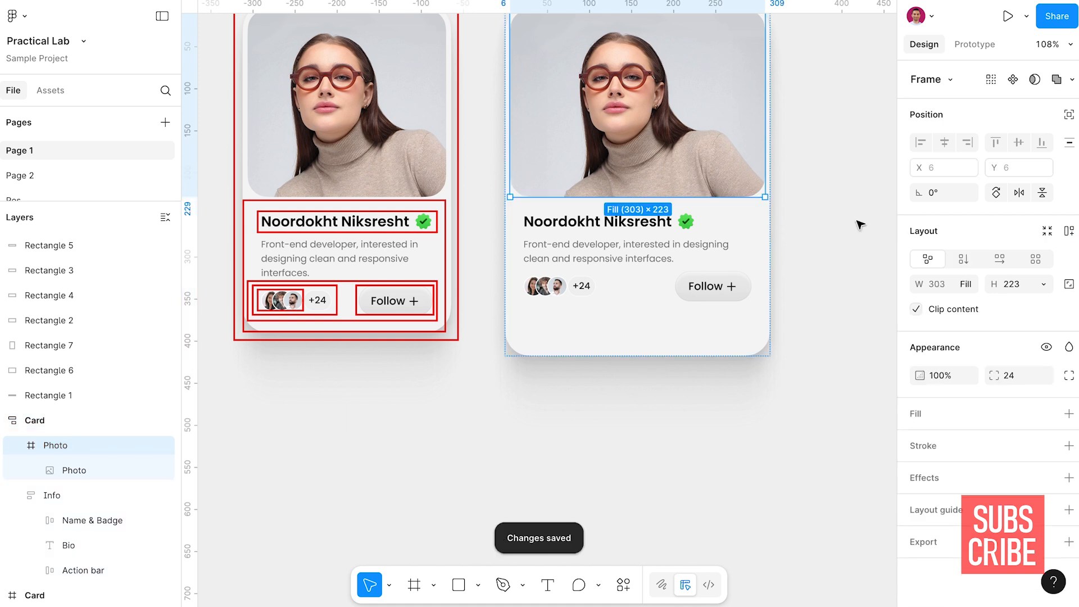
{"action": "left_click", "coordinate": [1044, 285]}
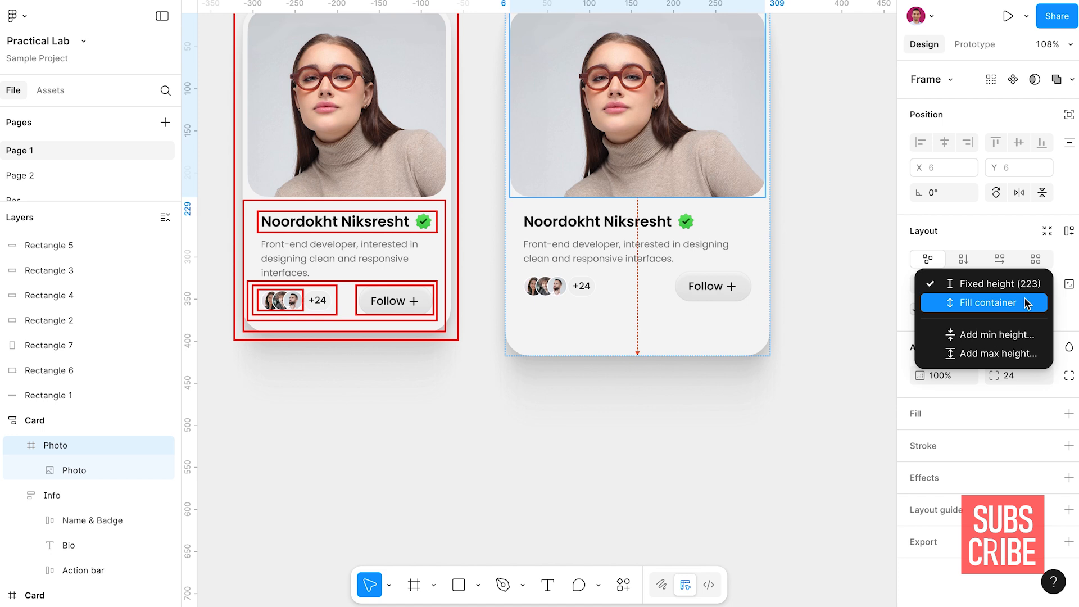
{"action": "left_click", "coordinate": [1025, 302]}
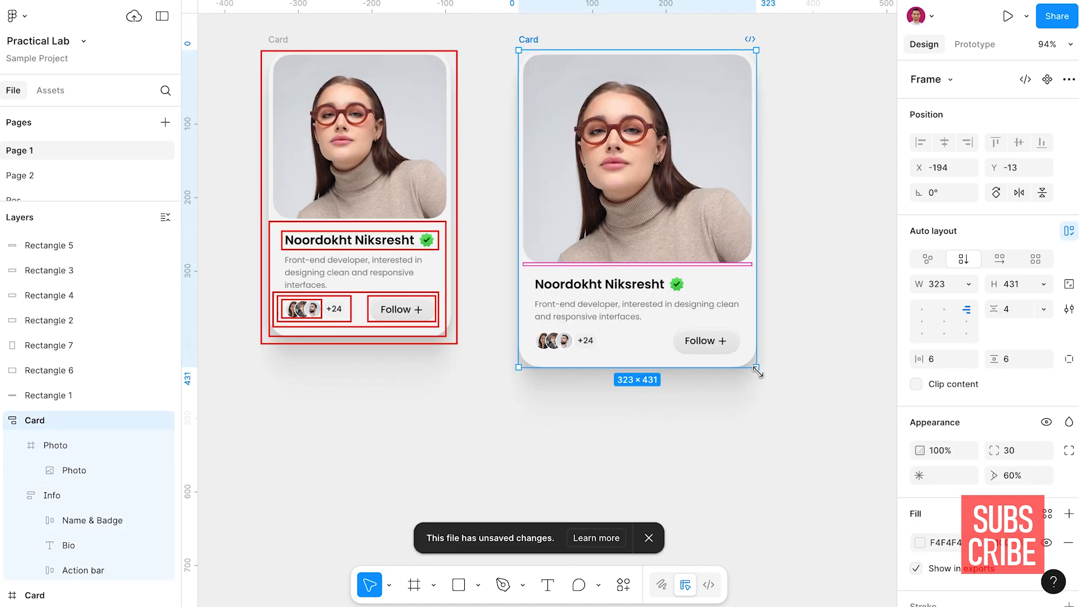
Resize the duplicate Card again to test how its photo and info sections adapt
{"action": "left_click_drag", "start_coordinate": [754, 366], "coordinate": [727, 332]}
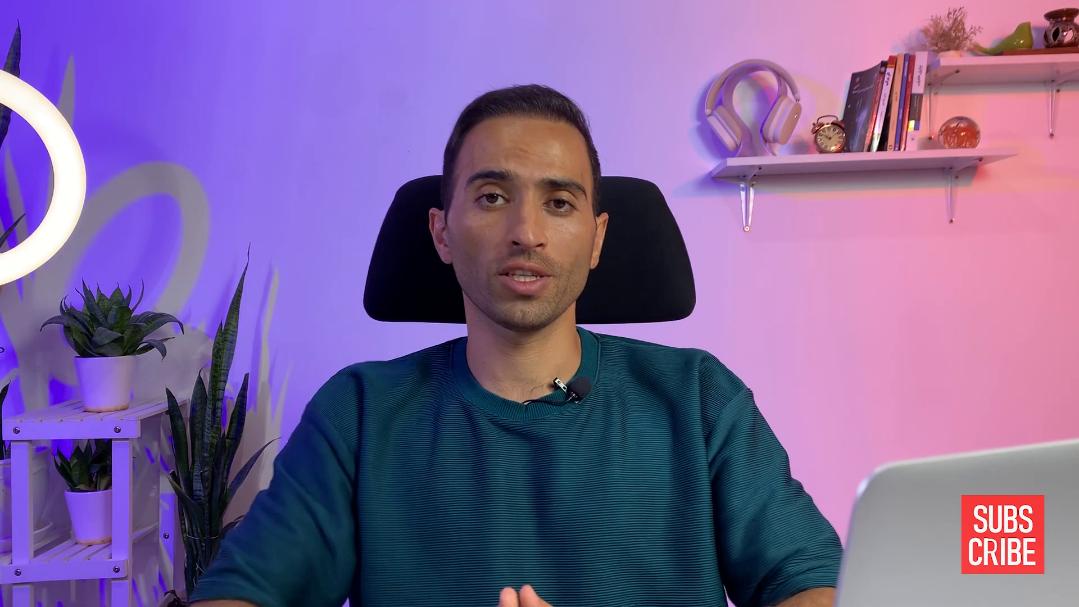